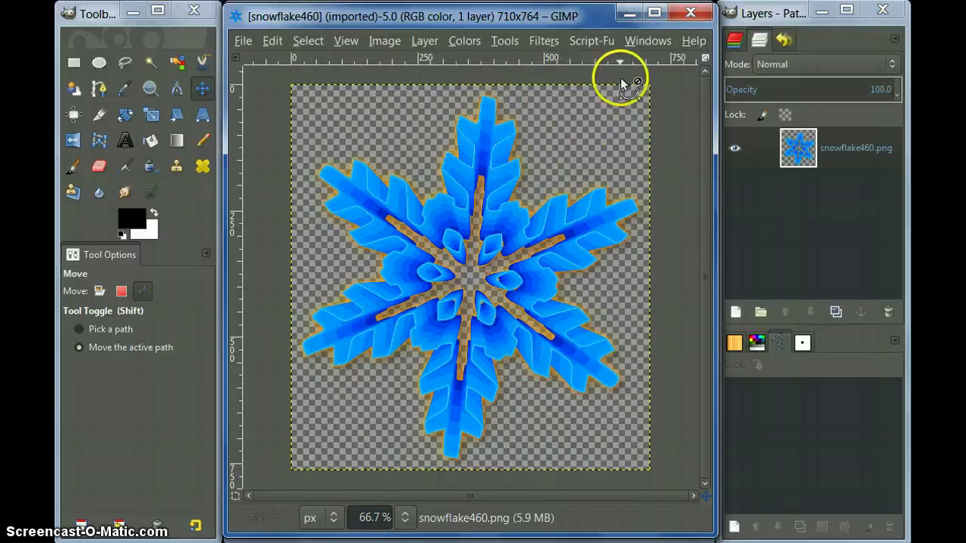
Close the snowflake460 example and make the Front path active and visible
click(628, 14)
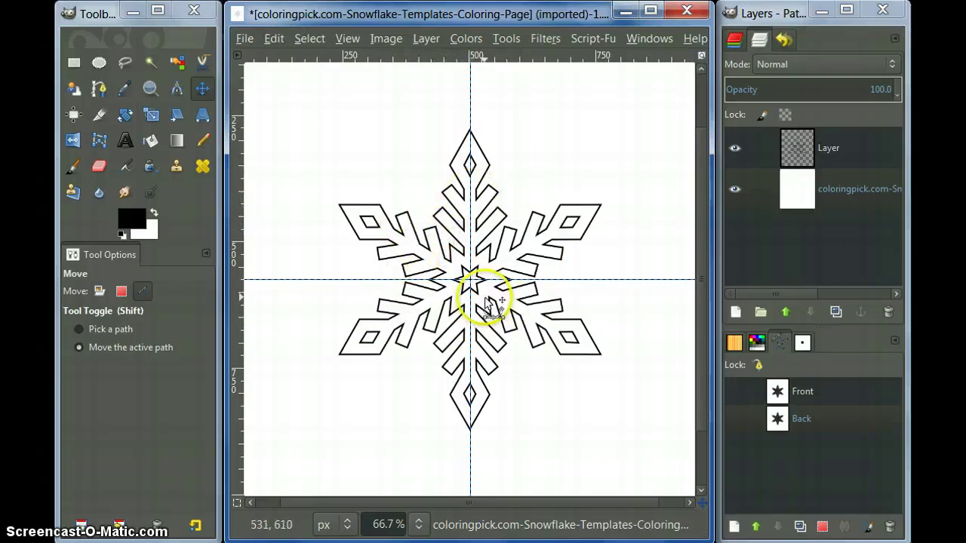
click(733, 393)
click(732, 393)
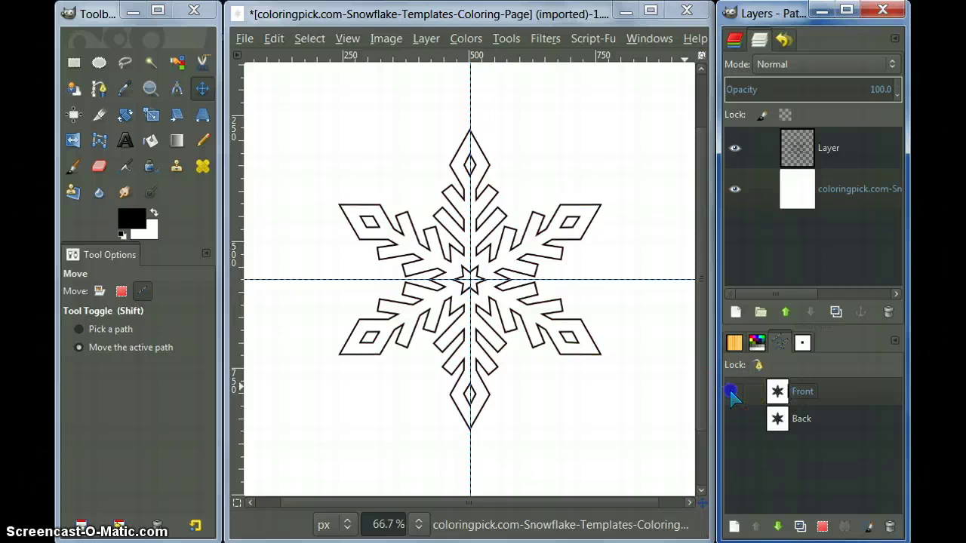
click(732, 391)
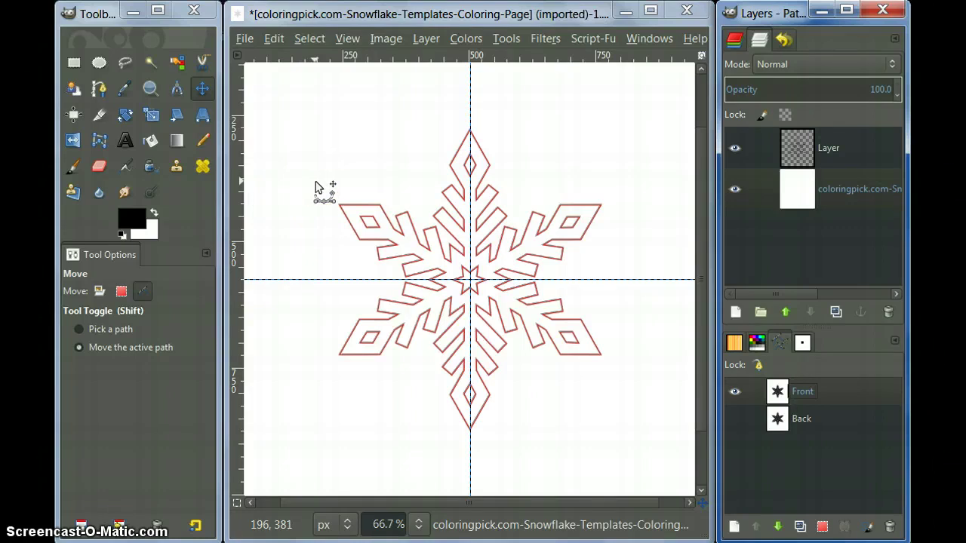
Shift the Front path slightly and show the Back path alongside it
click(337, 201)
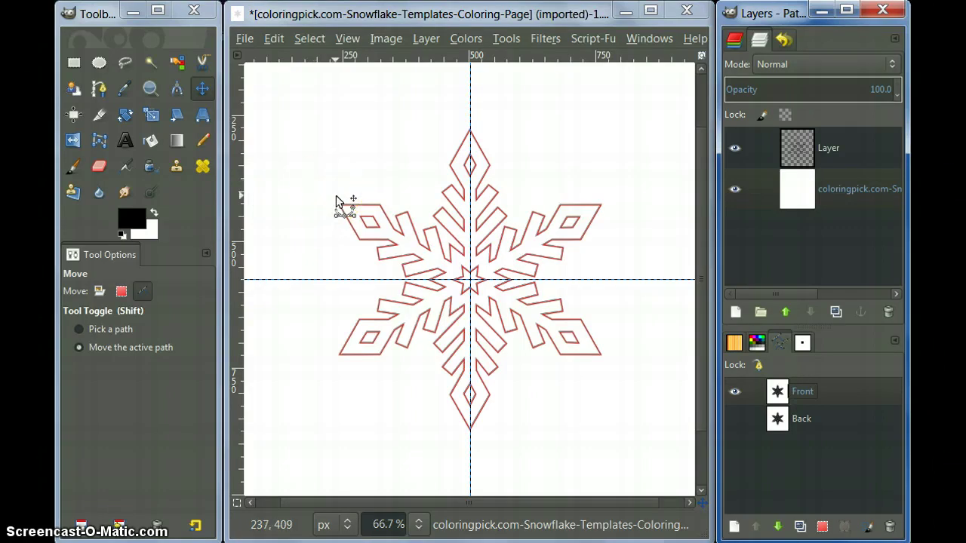
drag(337, 201, 575, 376)
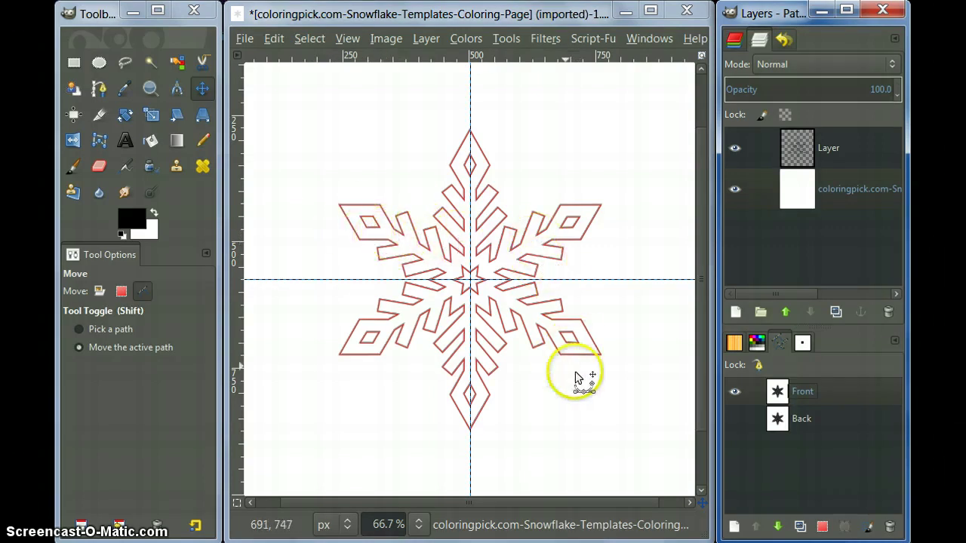
click(734, 393)
click(734, 391)
click(734, 419)
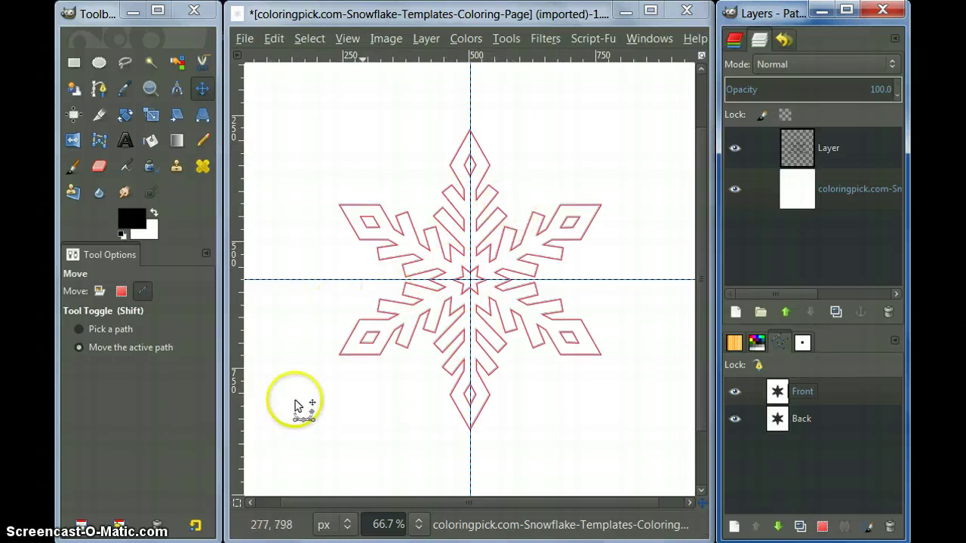
right_click(773, 391)
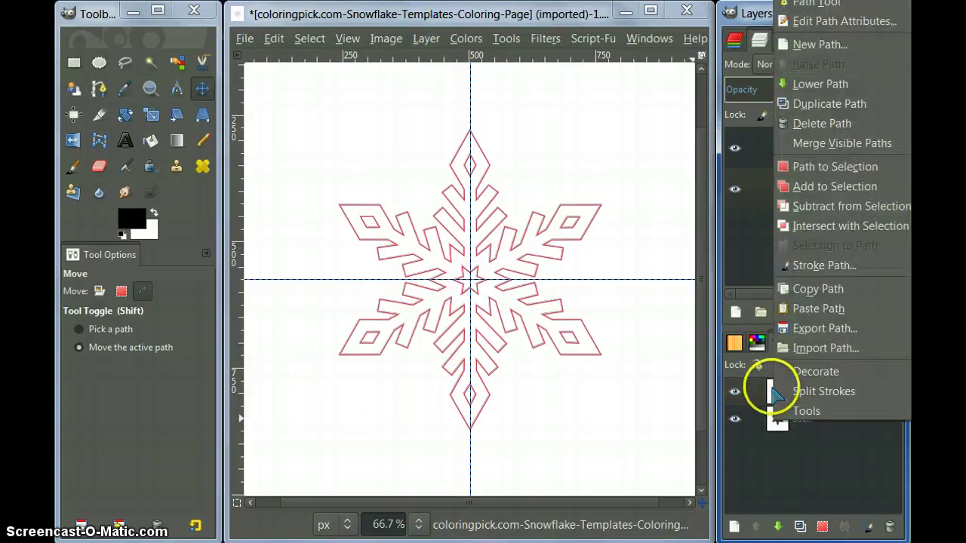
mouse_move(808, 418)
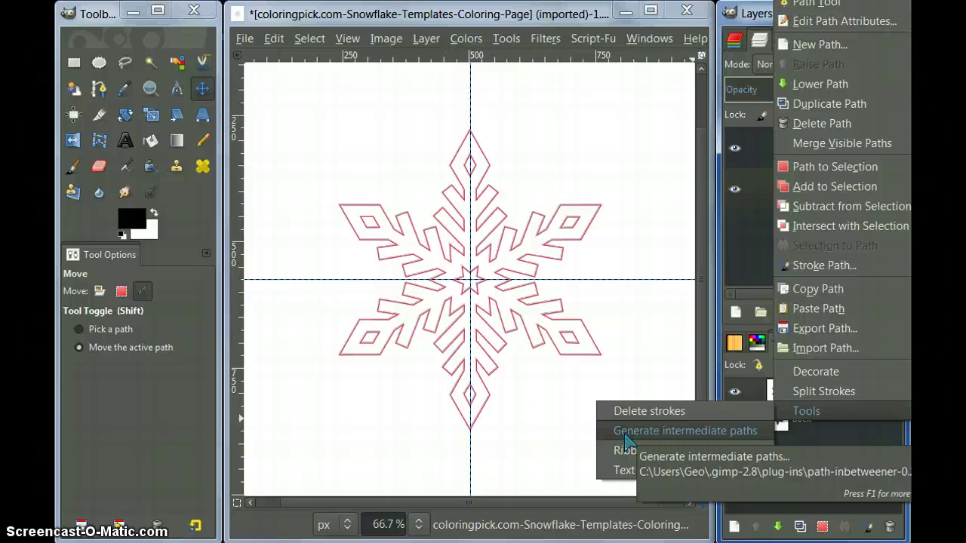
click(348, 43)
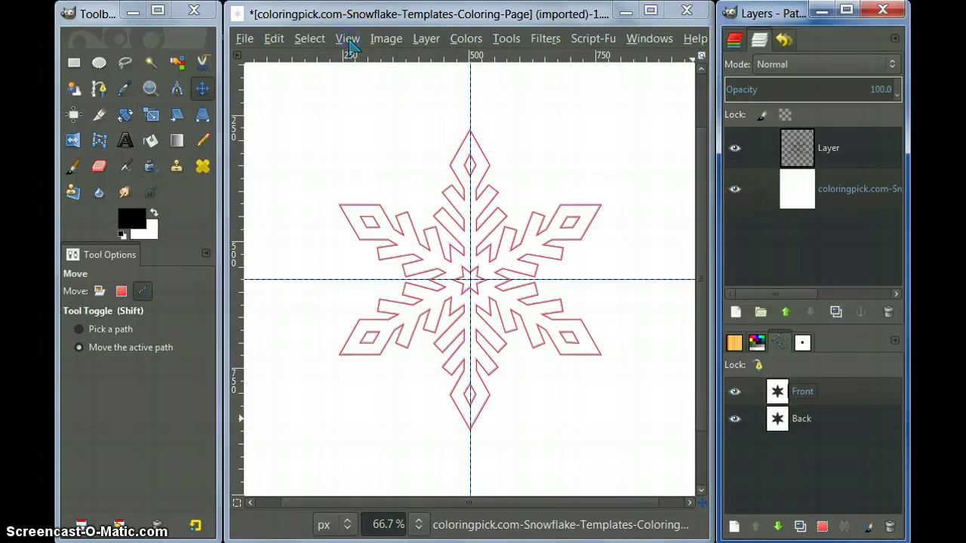
click(348, 43)
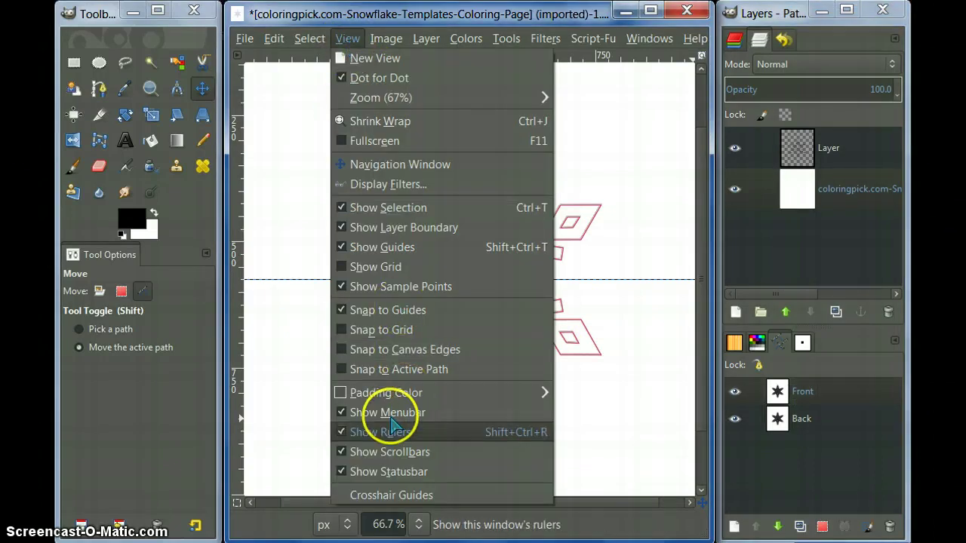
mouse_move(368, 20)
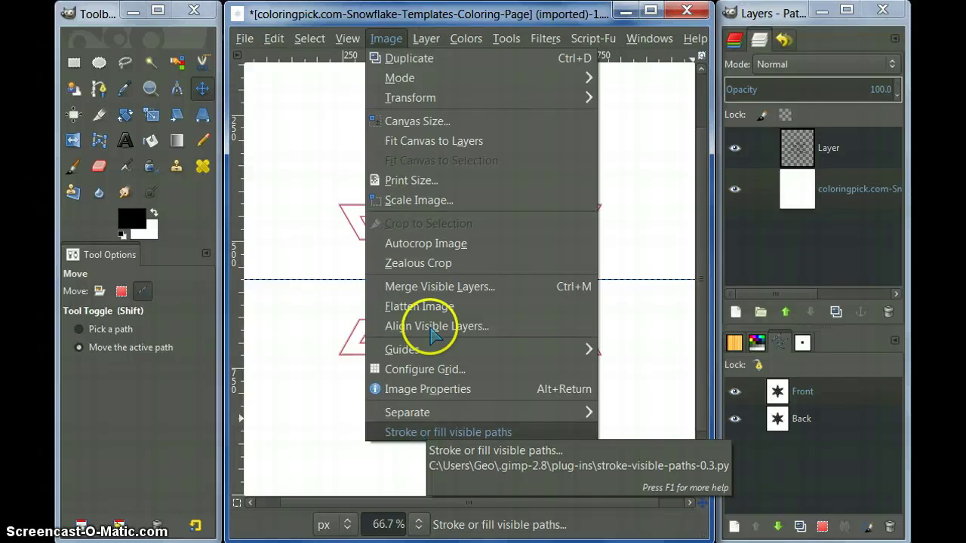
Make the Back path active, zoom to 50%, and pick the Scale tool in Path mode
click(426, 38)
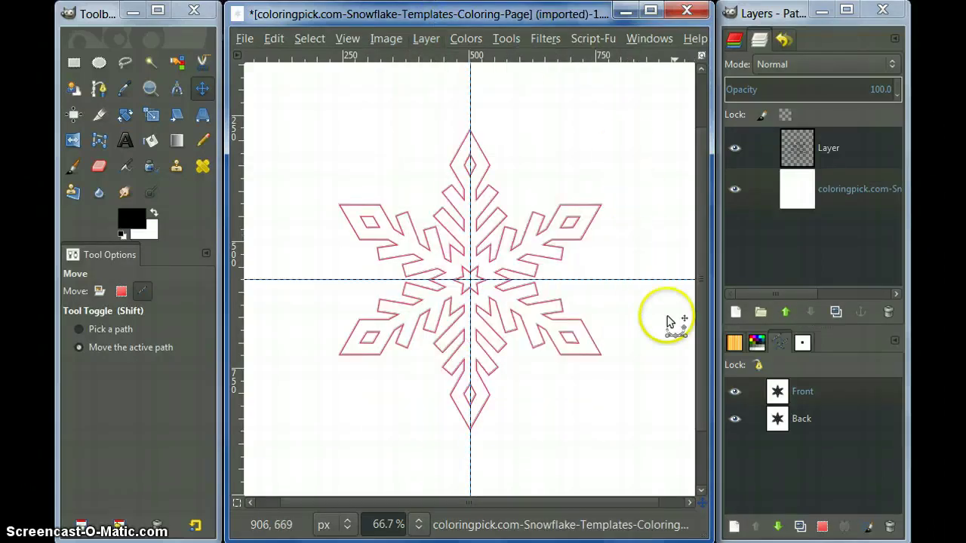
click(779, 419)
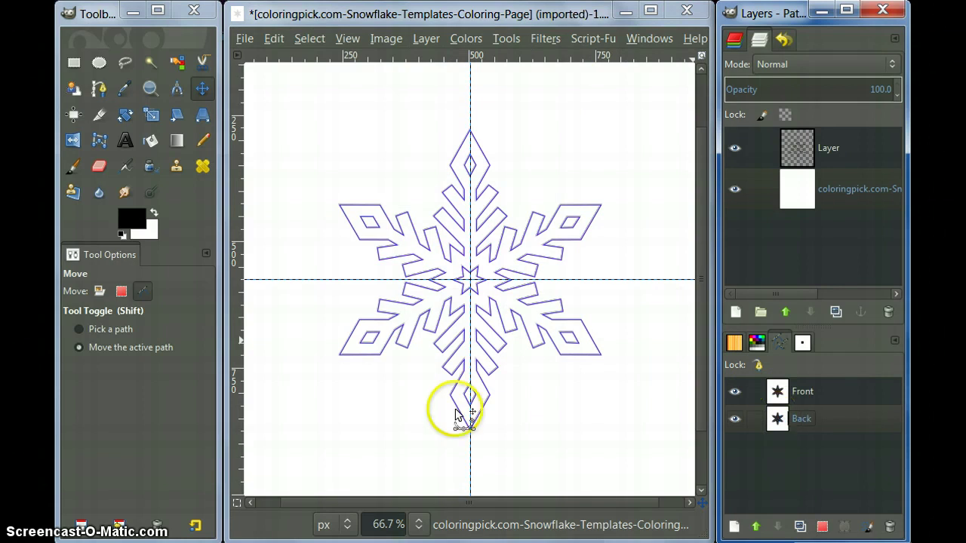
click(415, 523)
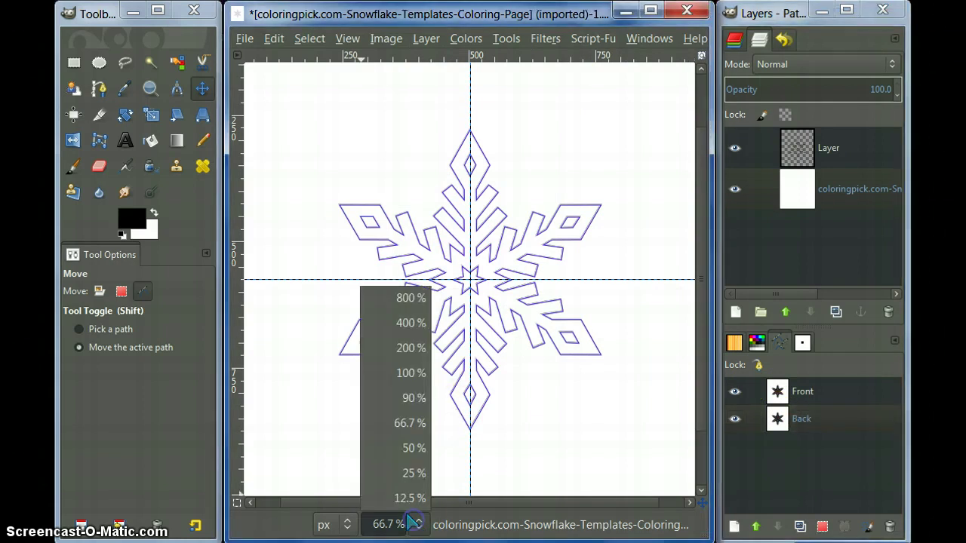
click(400, 448)
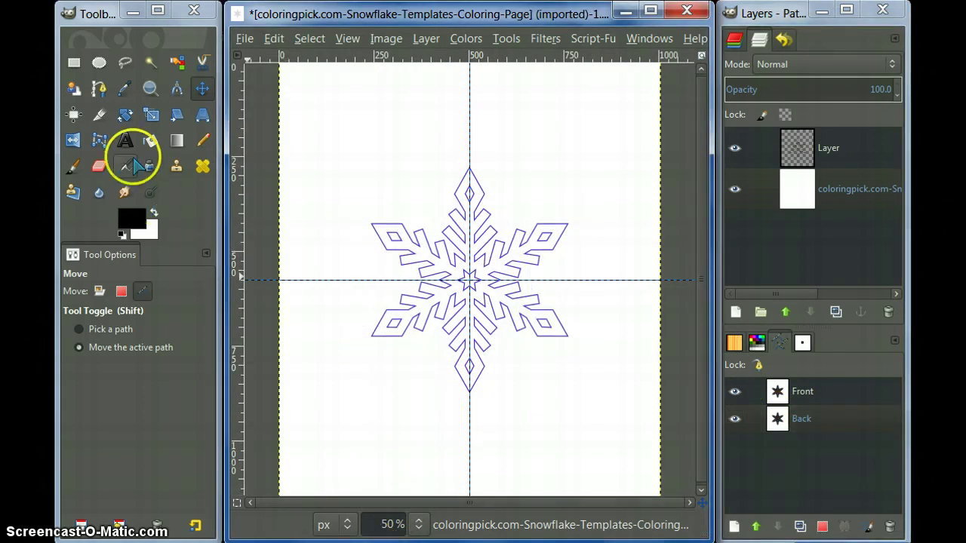
click(151, 113)
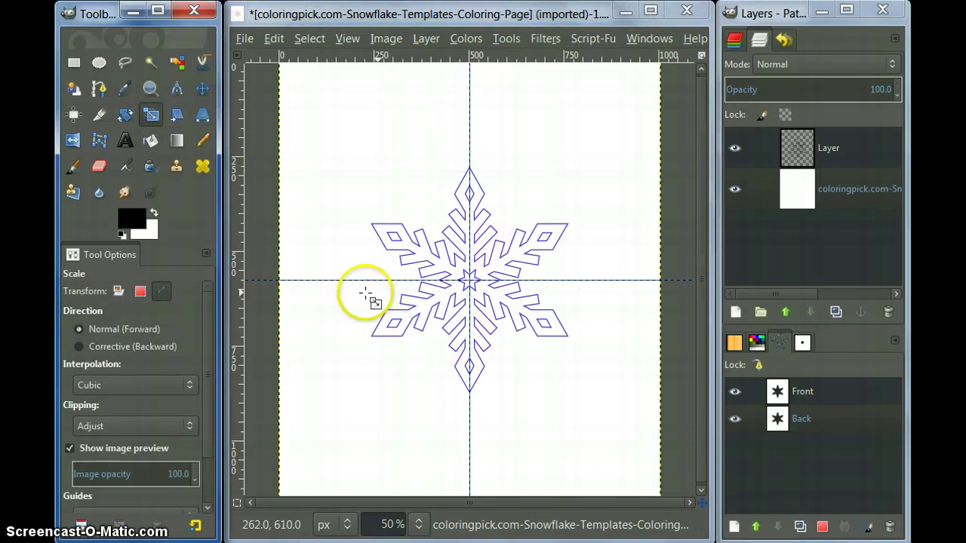
Scale the Back path to 1306×1496, centre it on the star, and apply
click(490, 321)
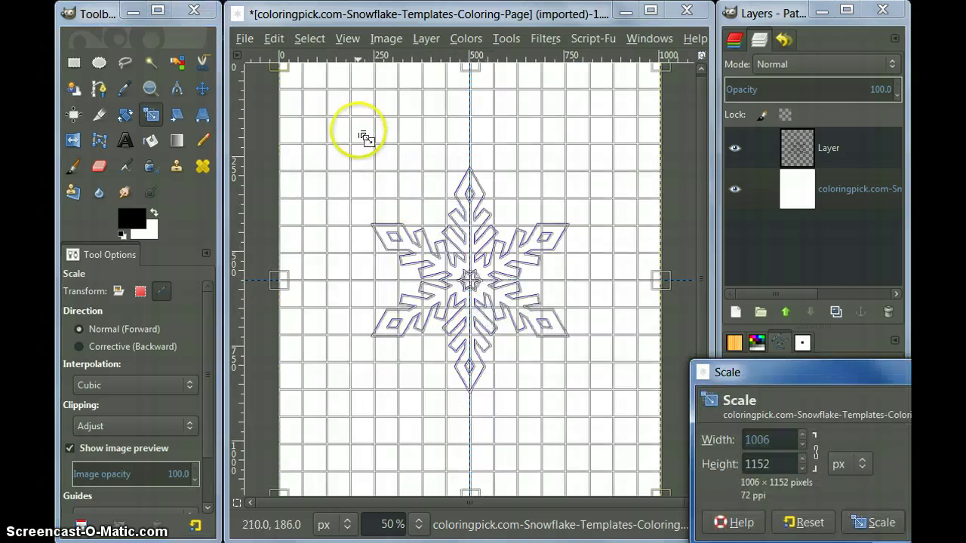
drag(353, 127, 273, 2)
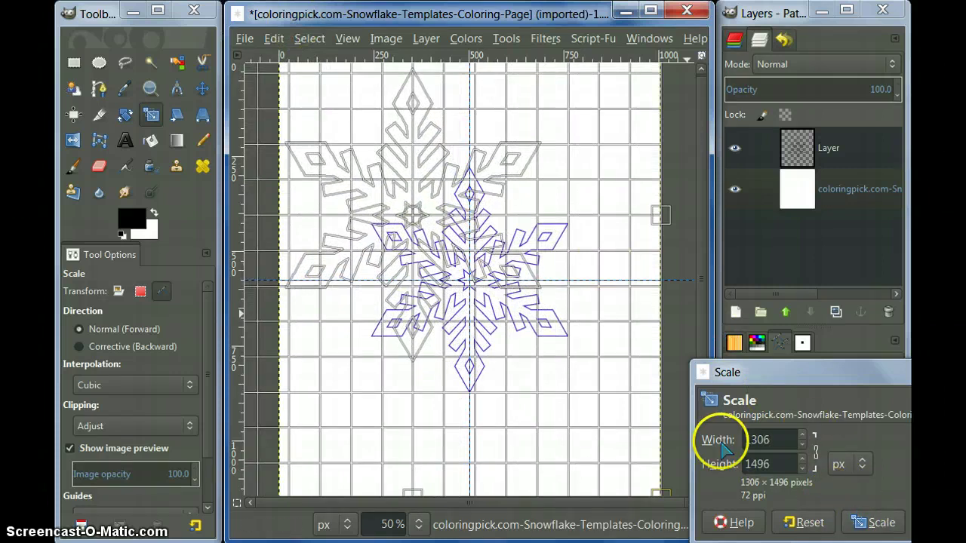
drag(415, 216, 467, 278)
click(417, 524)
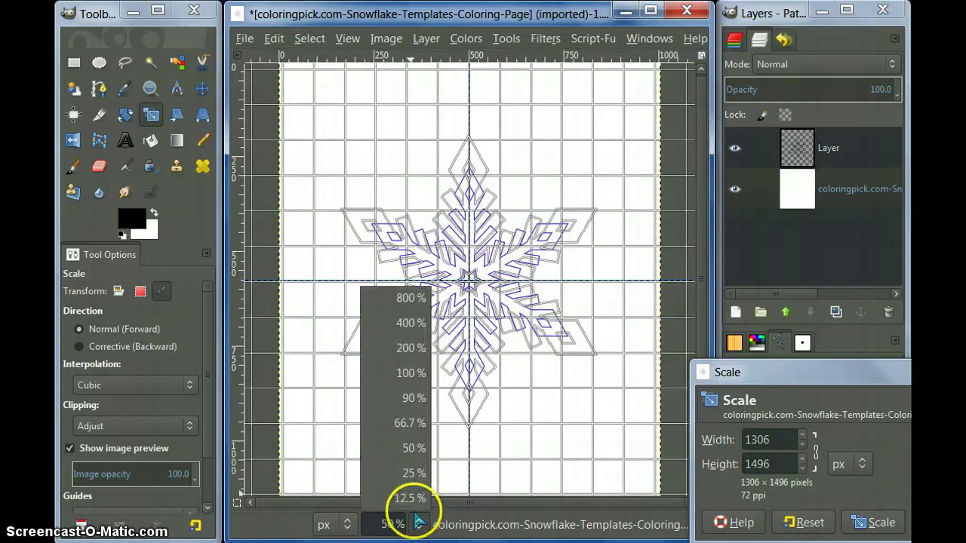
click(410, 322)
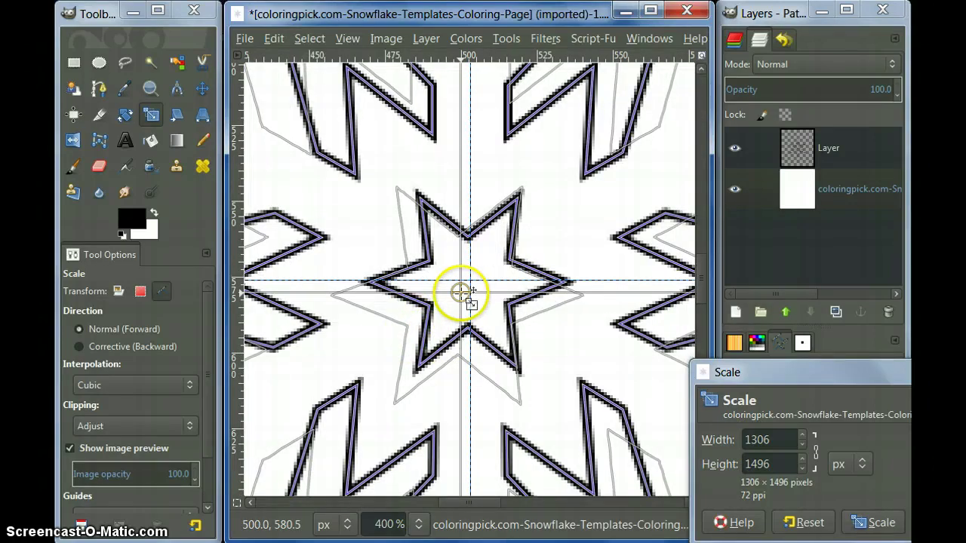
drag(462, 292, 469, 281)
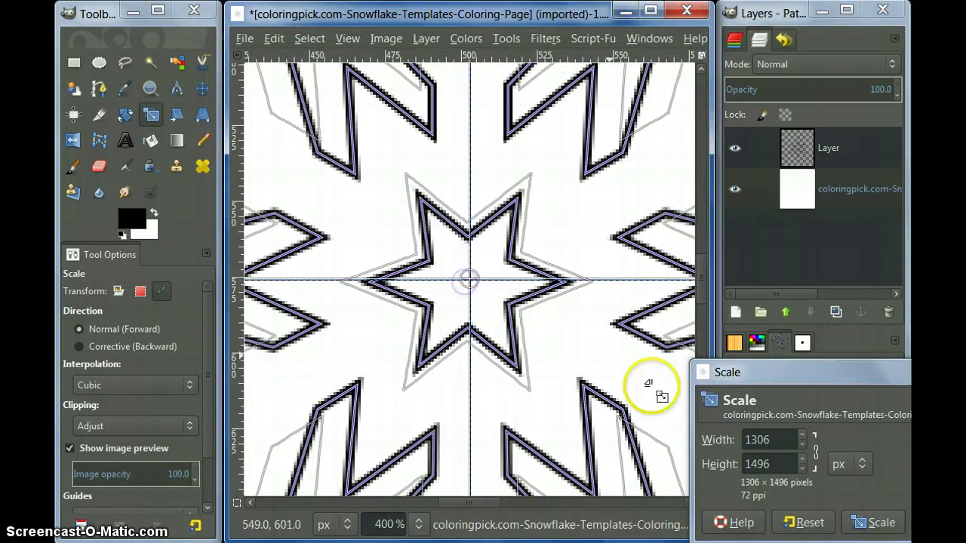
click(870, 522)
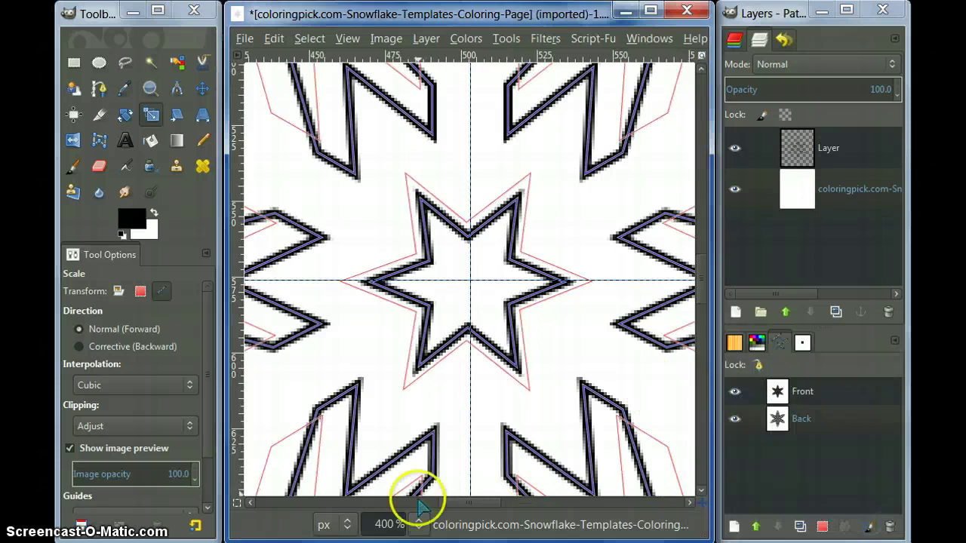
click(413, 523)
click(400, 423)
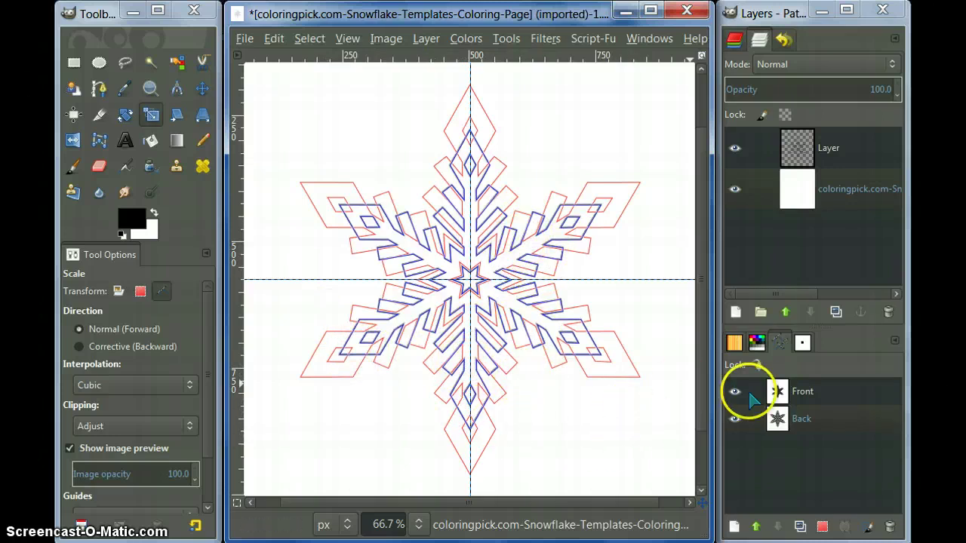
Configure Generate intermediate paths from Front with End path Back-422, 80 steps, Linear stretch
right_click(779, 393)
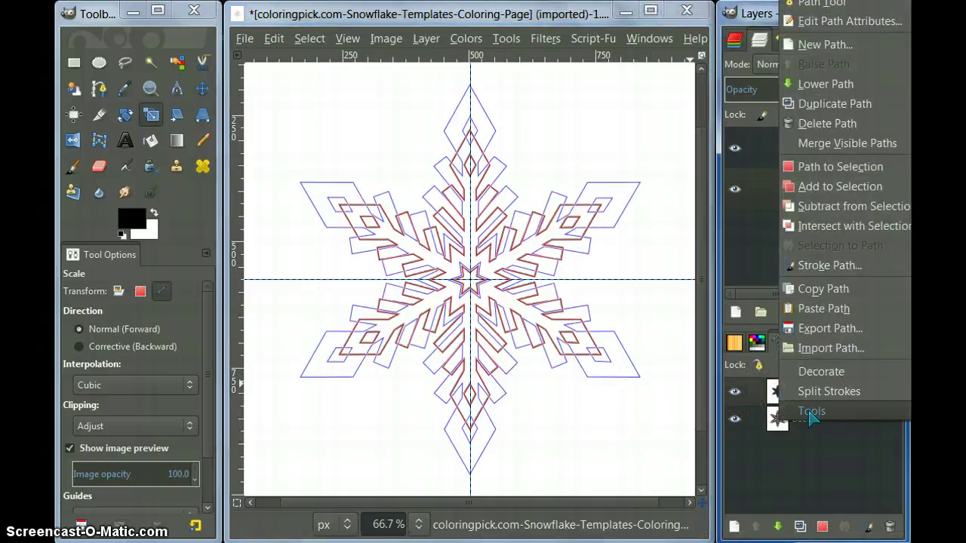
click(812, 410)
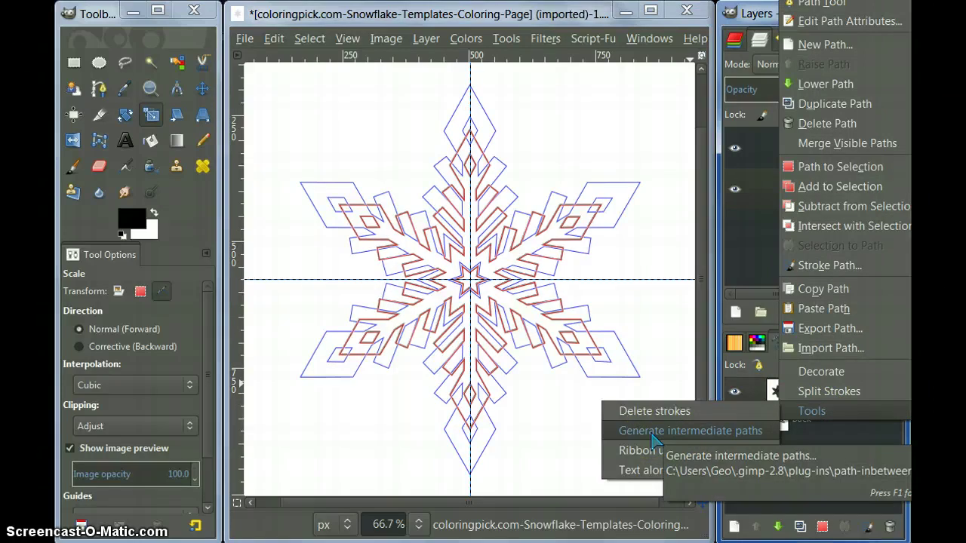
click(651, 436)
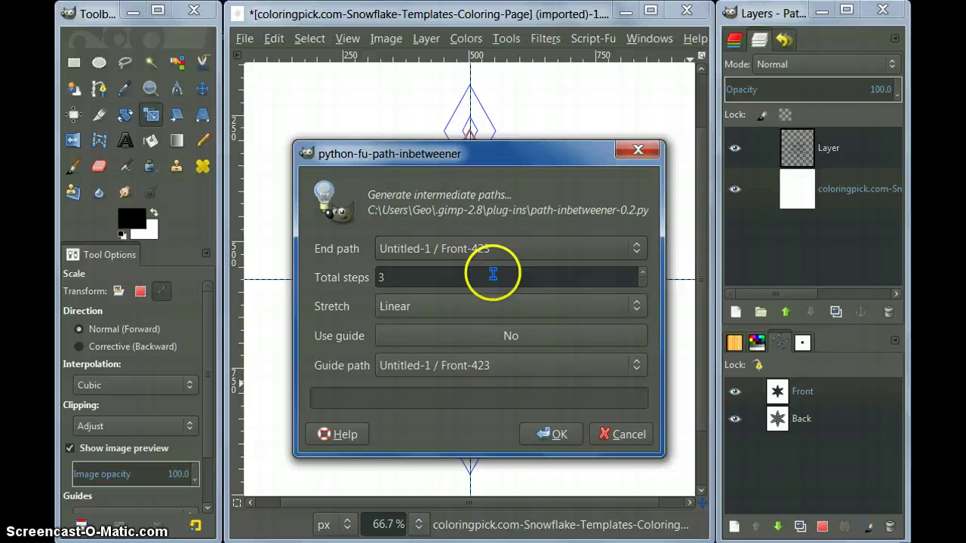
click(635, 253)
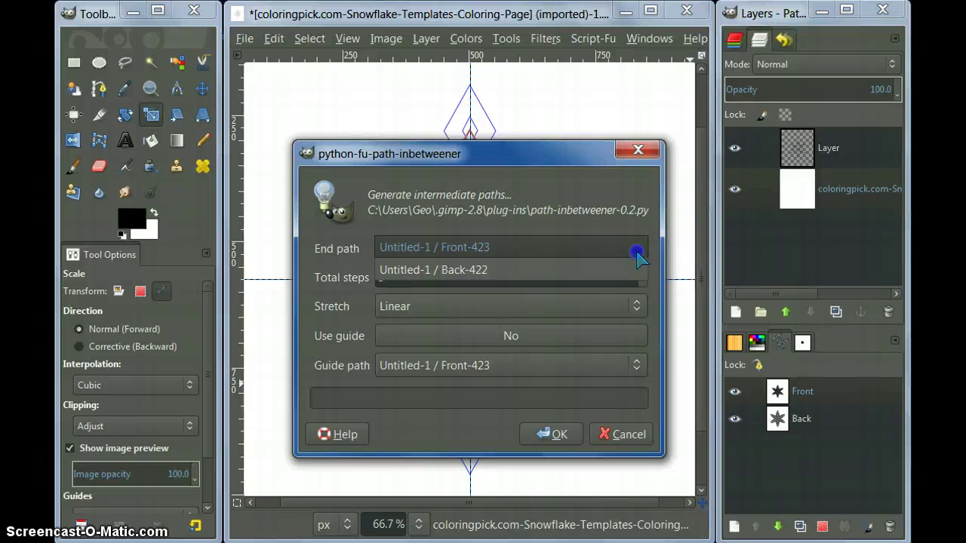
click(432, 270)
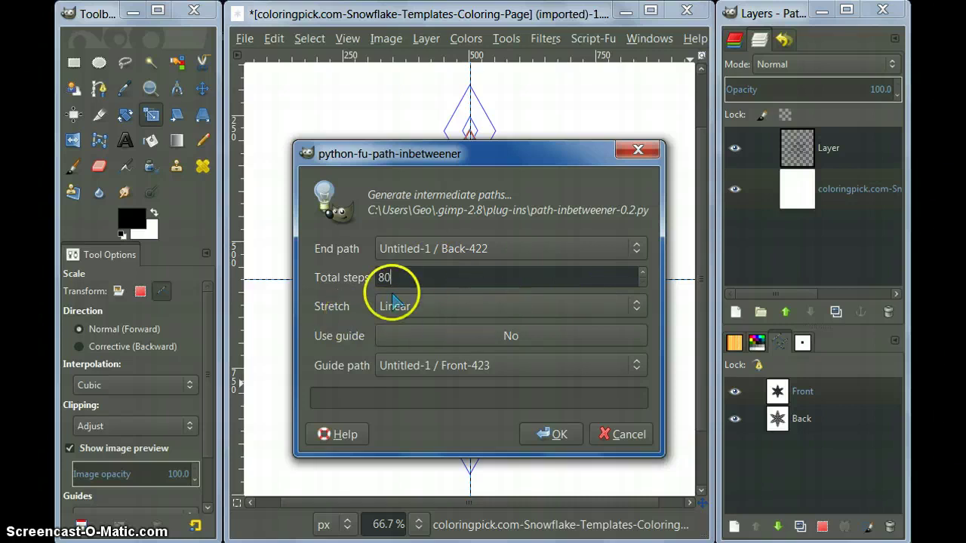
click(636, 308)
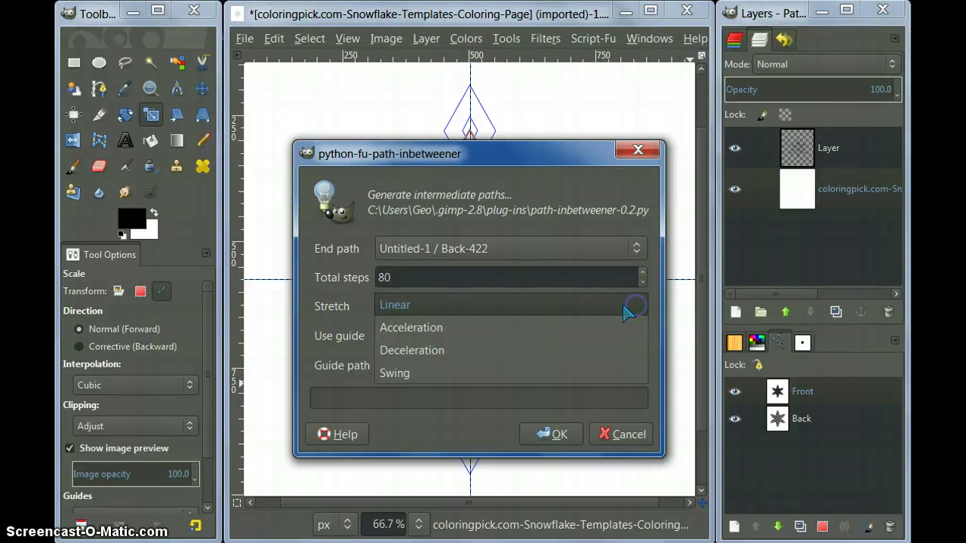
click(404, 312)
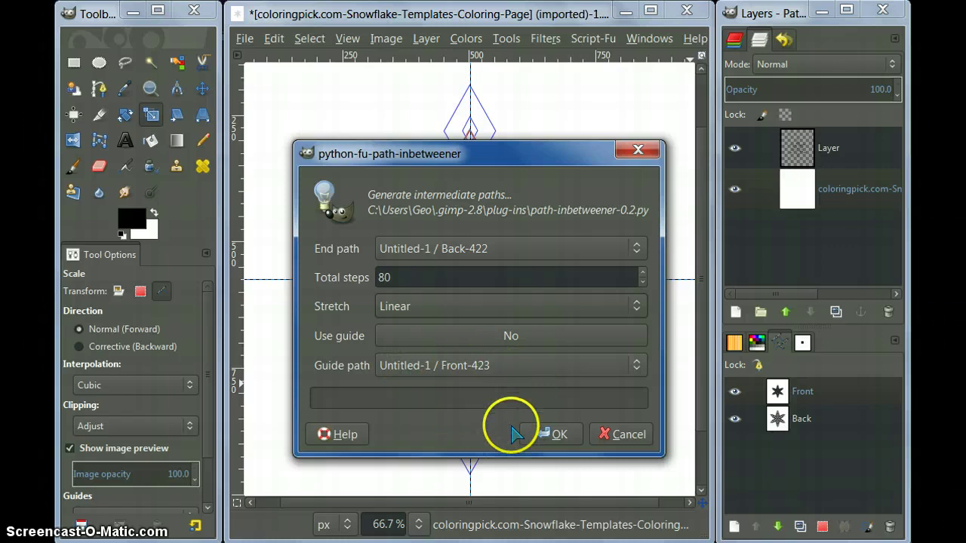
drag(536, 162, 205, 28)
Generate the 80 Front to Back paths and scroll through them in the Paths list
click(220, 301)
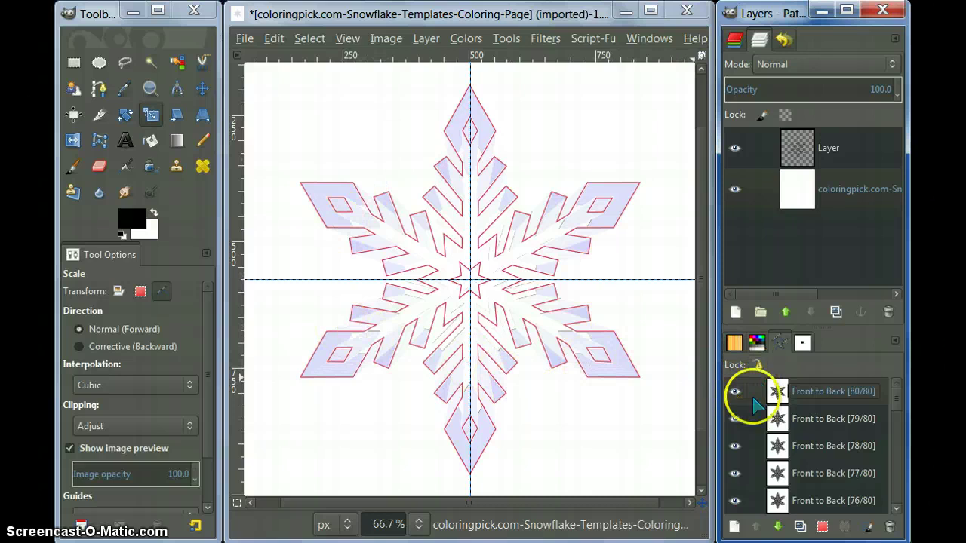
drag(894, 399, 891, 511)
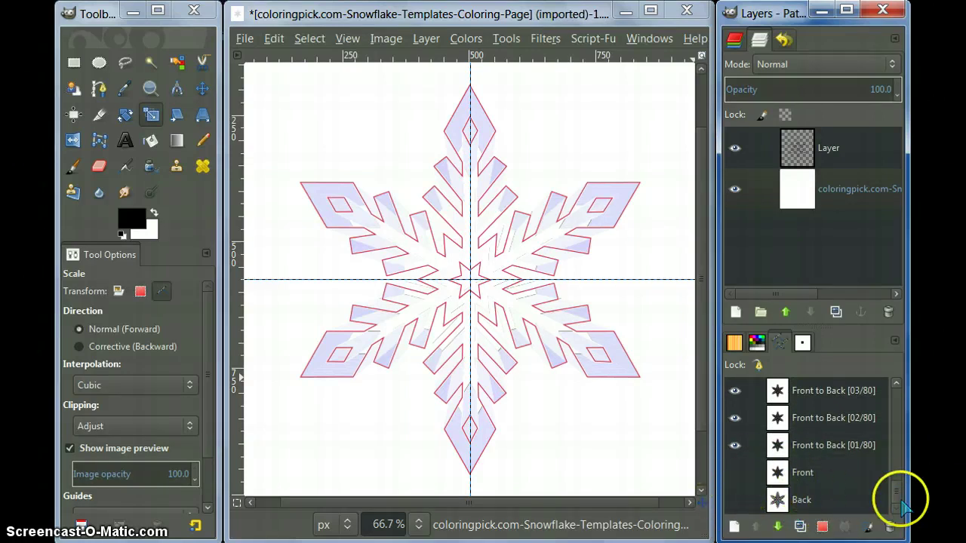
drag(896, 481, 903, 396)
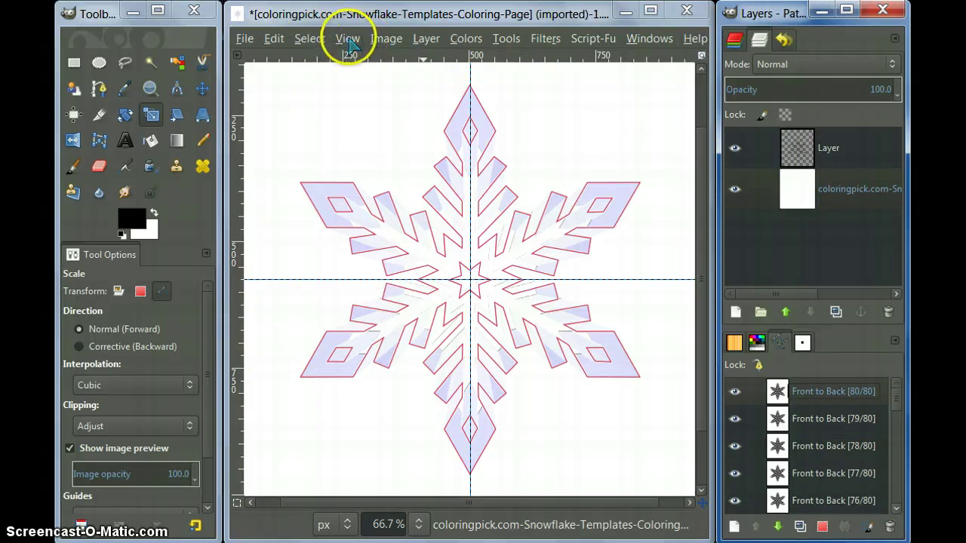
Set the foreground colour to dark blue 0000cd
click(377, 39)
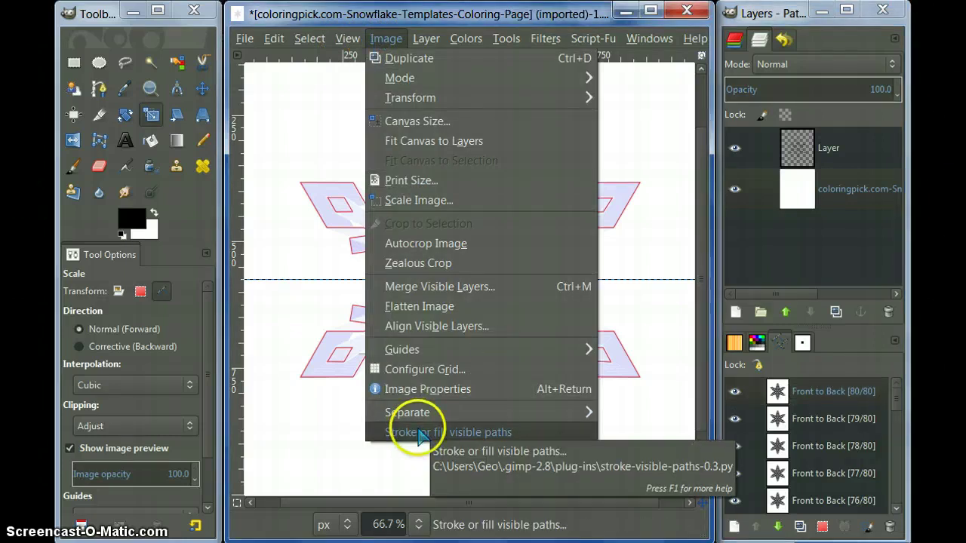
click(120, 216)
click(121, 217)
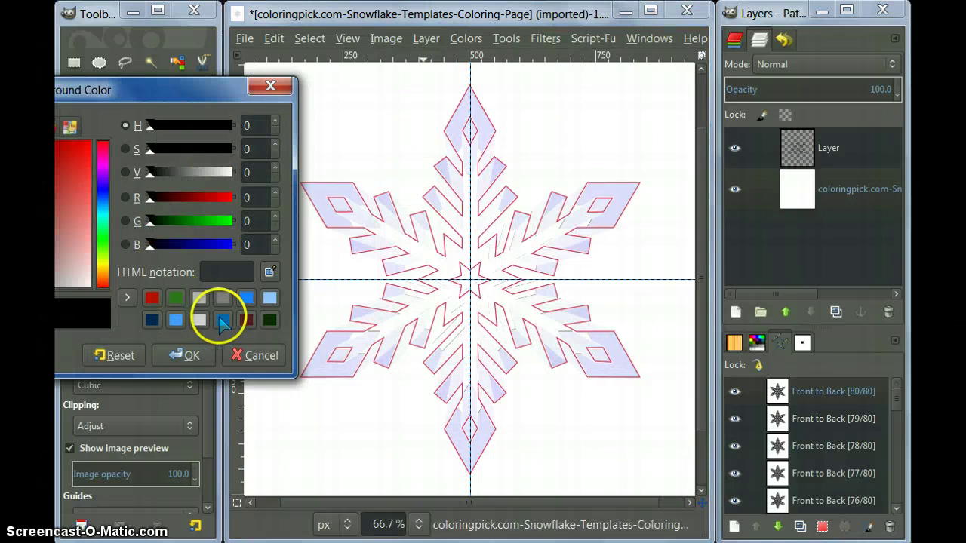
click(200, 244)
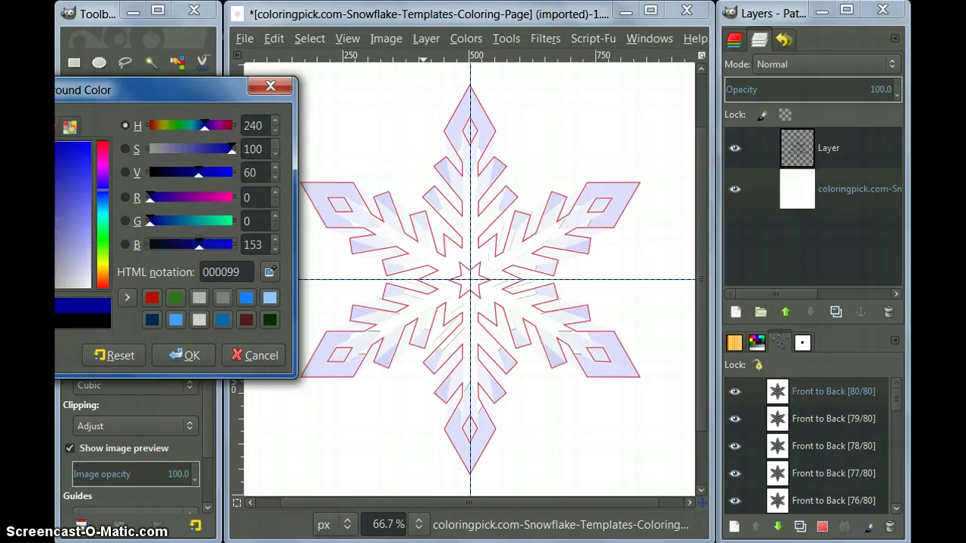
drag(91, 197, 71, 145)
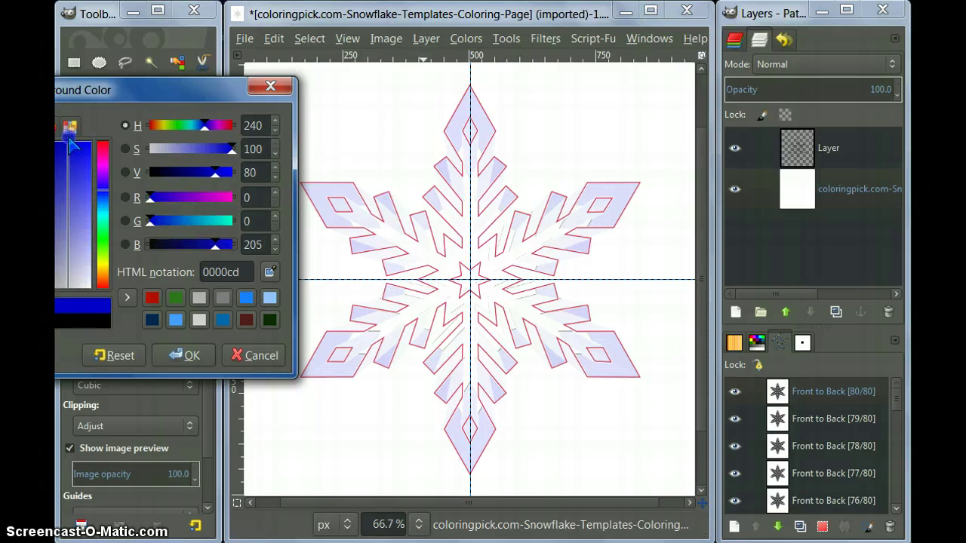
click(189, 351)
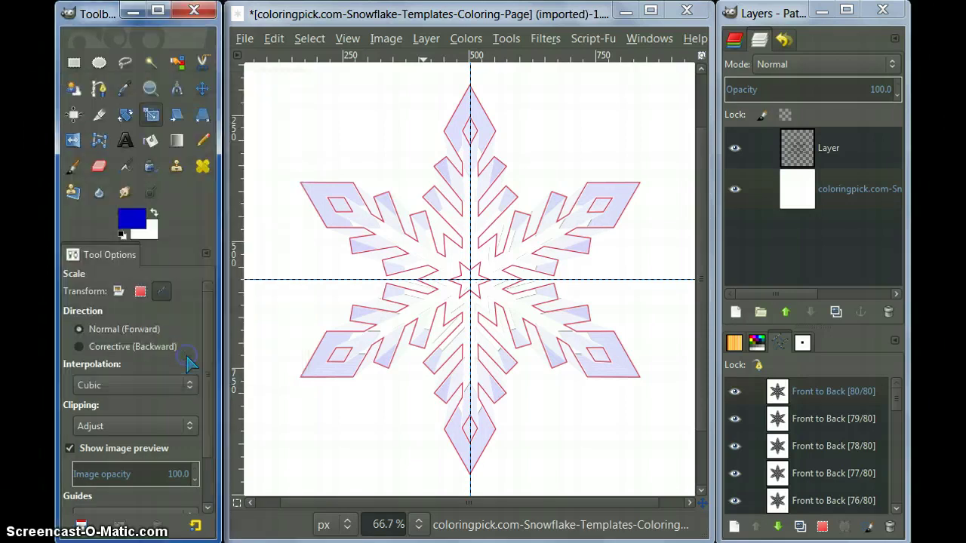
Set the background colour to light blue 1784ff and select the Blend tool
click(148, 230)
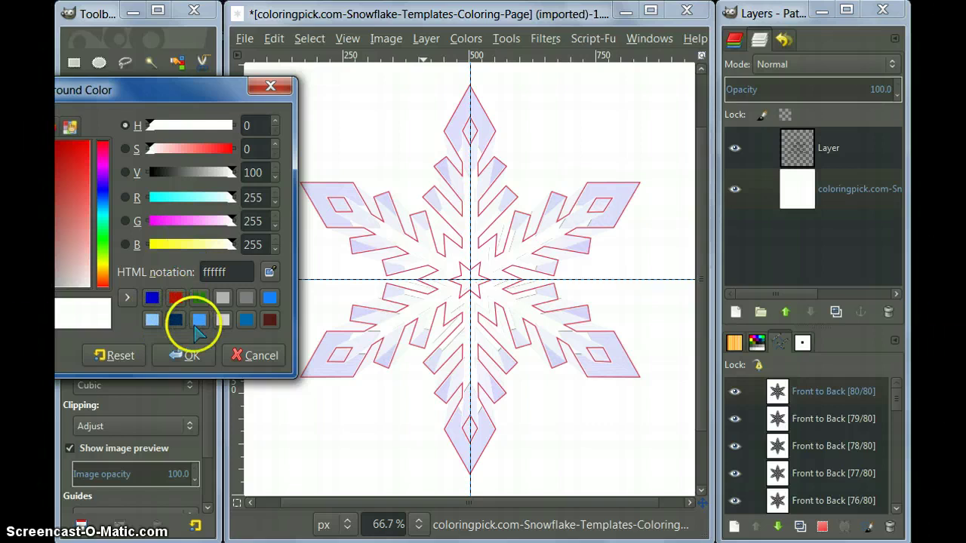
click(269, 298)
click(190, 356)
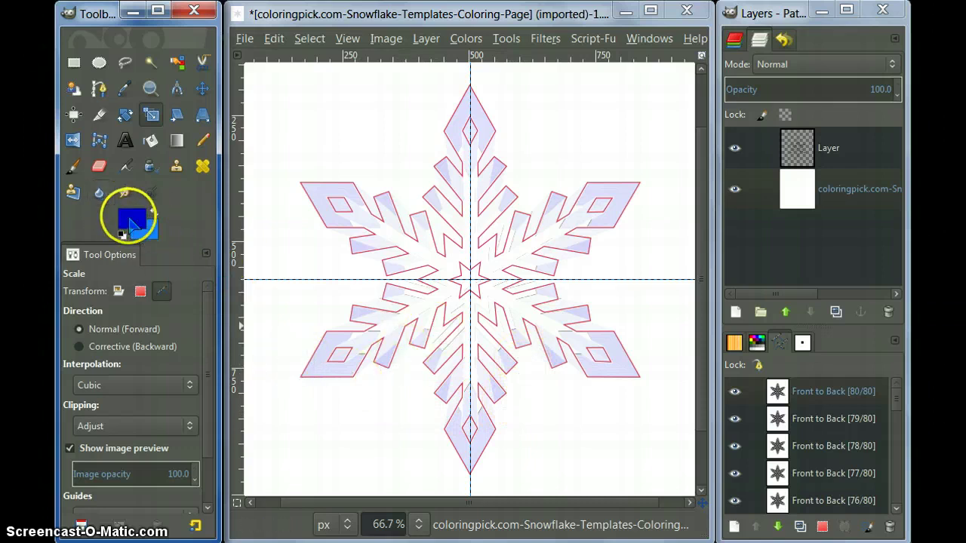
click(176, 141)
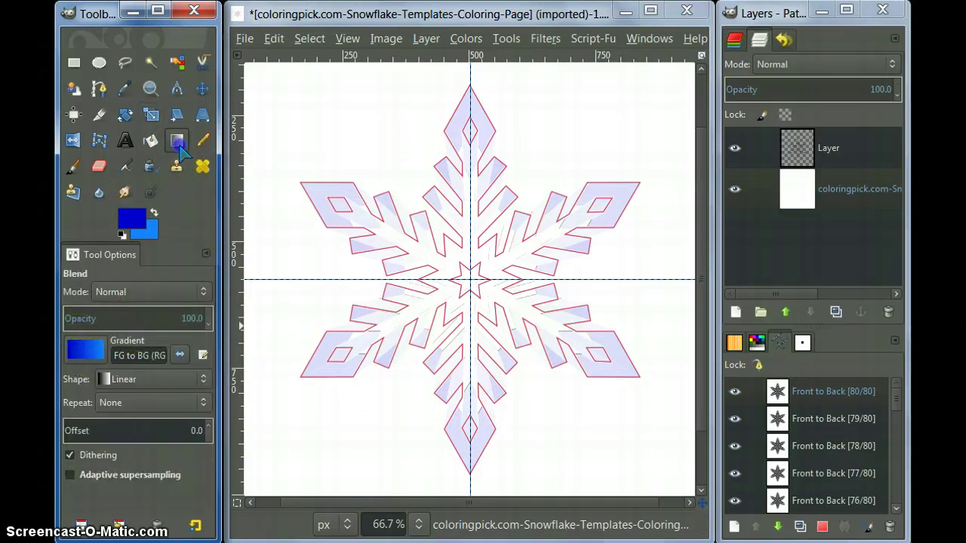
Choose the Paintbrush with the 3x3 Dot brush at size 10
click(73, 166)
mouse_move(82, 347)
mouse_down()
mouse_move(135, 311)
mouse_move(135, 125)
mouse_up()
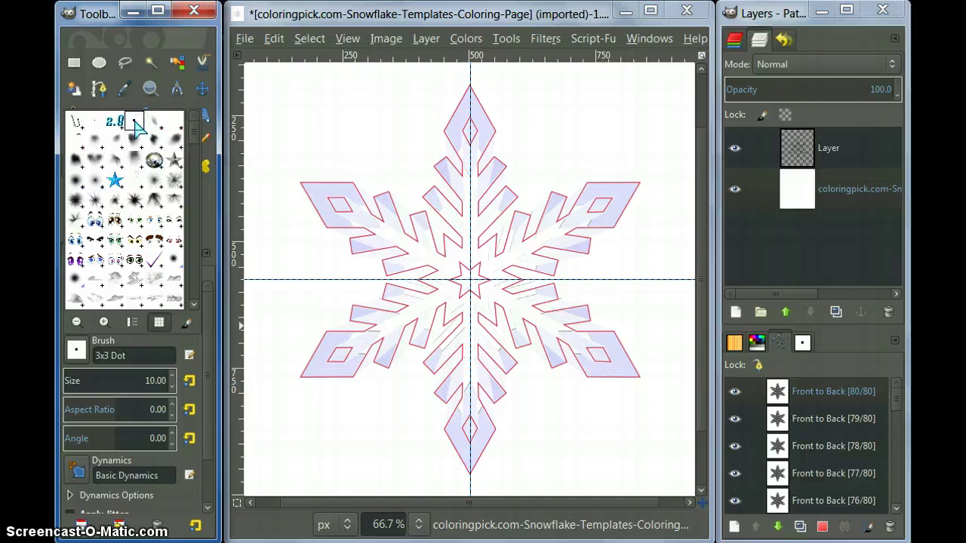
mouse_move(135, 124)
mouse_down()
mouse_move(133, 291)
mouse_move(167, 129)
mouse_move(159, 32)
mouse_up()
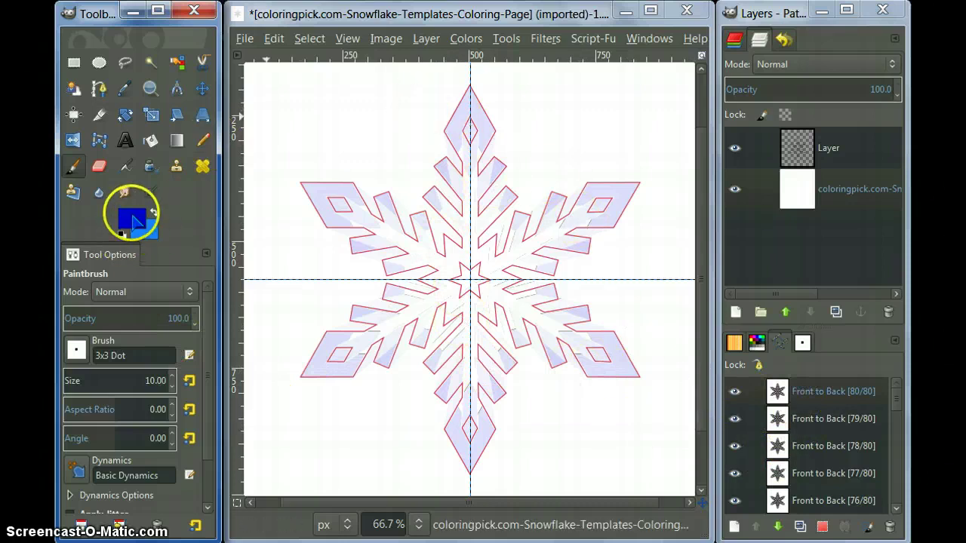
Set stroke-fill-visible-paths to Stroke from gradient, Single layer, Transparent background fill
click(385, 39)
mouse_move(402, 420)
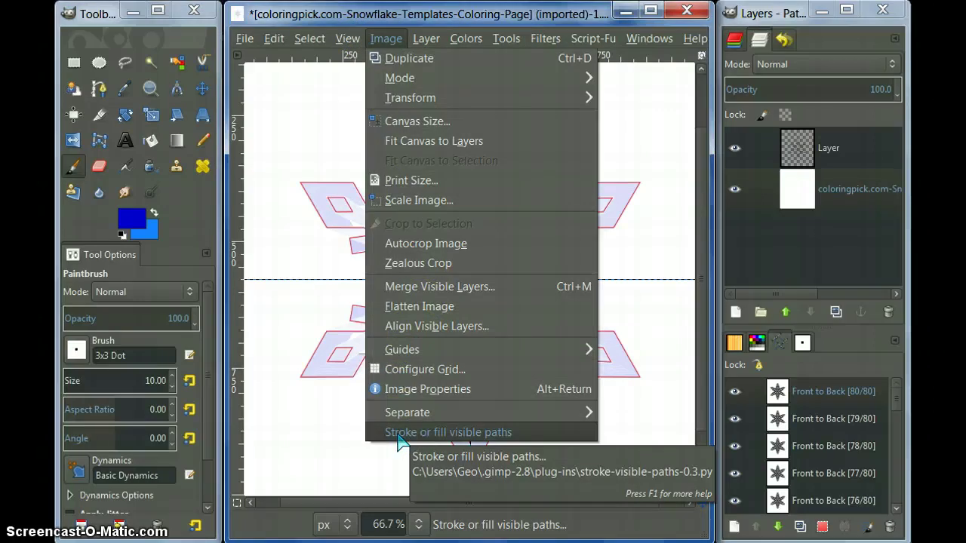
click(398, 435)
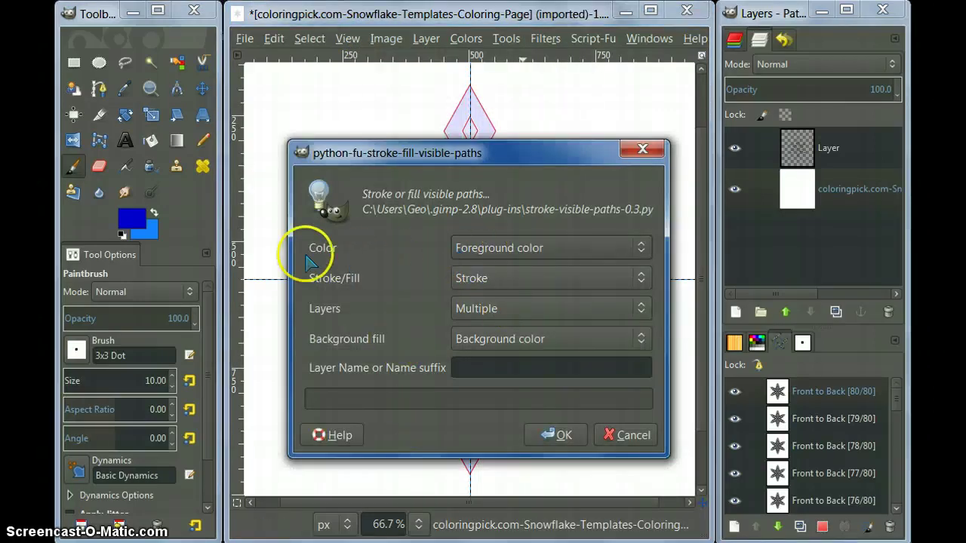
click(641, 253)
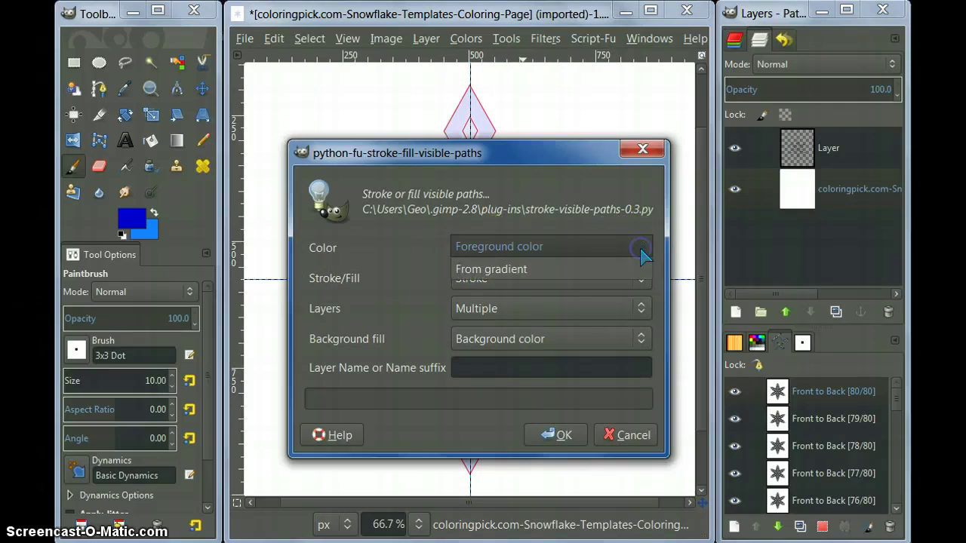
click(513, 271)
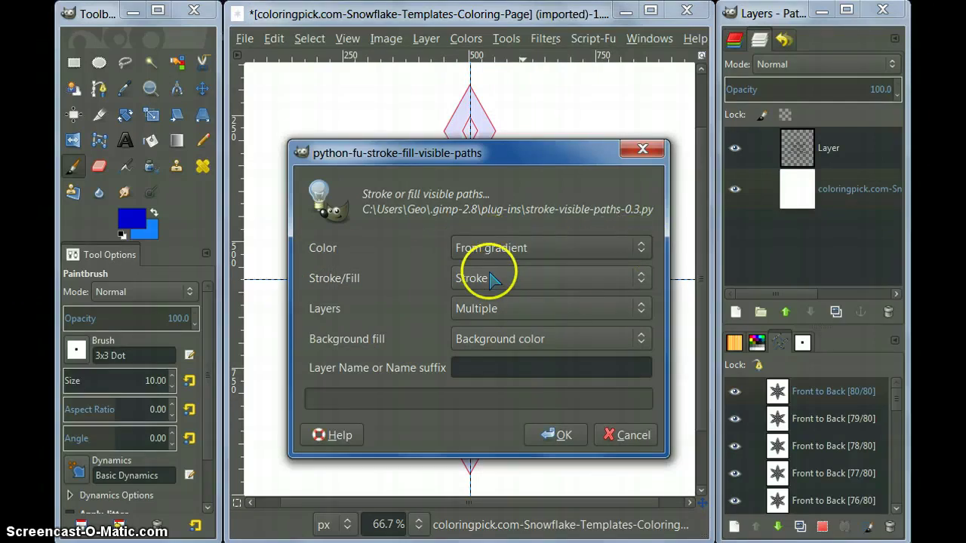
click(641, 311)
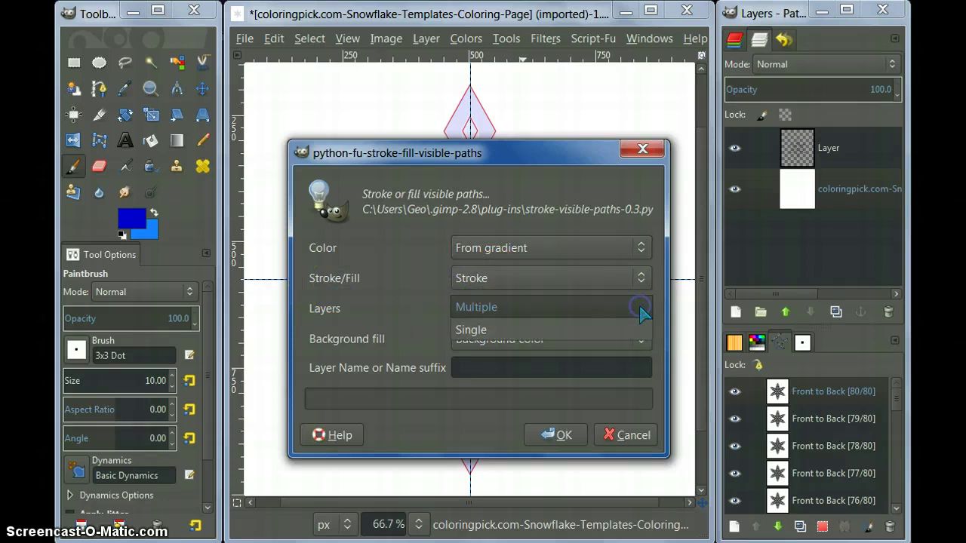
click(476, 331)
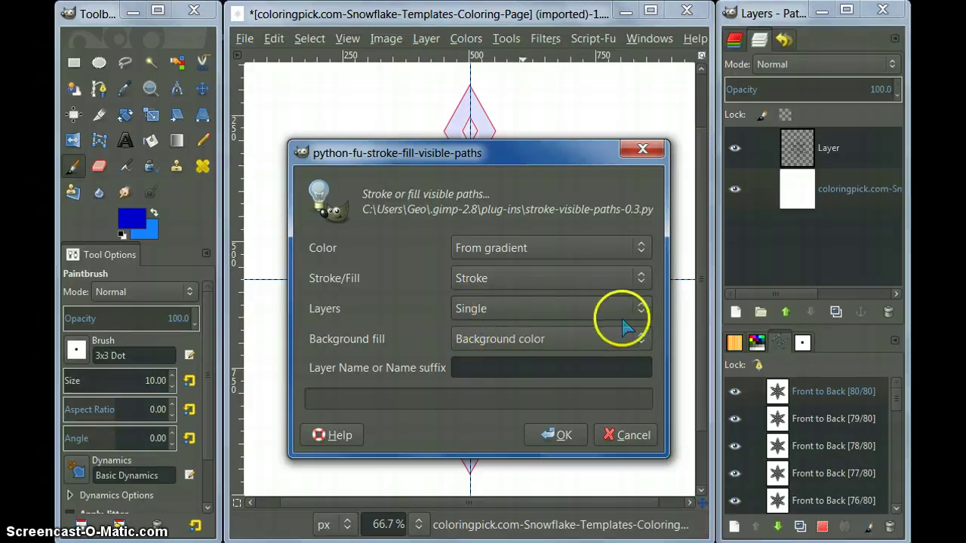
click(641, 344)
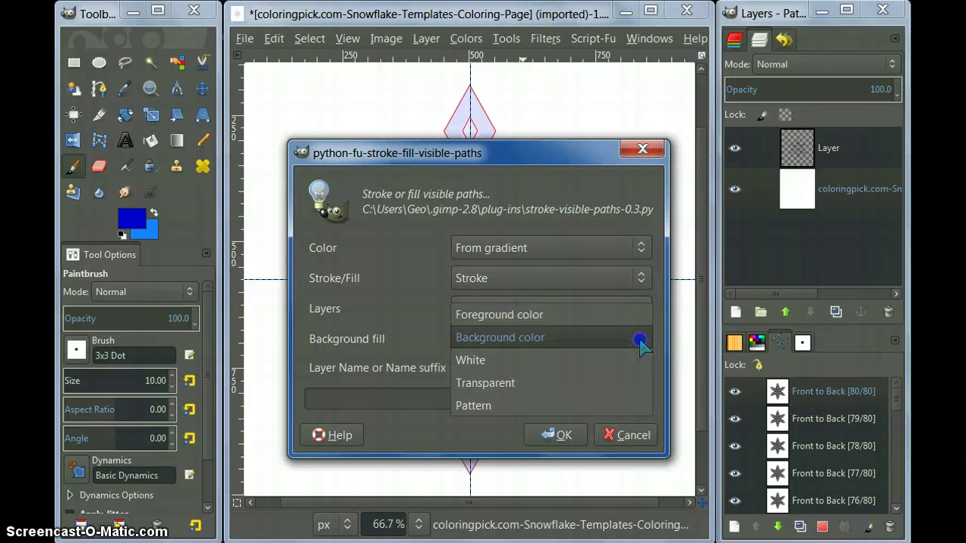
click(473, 383)
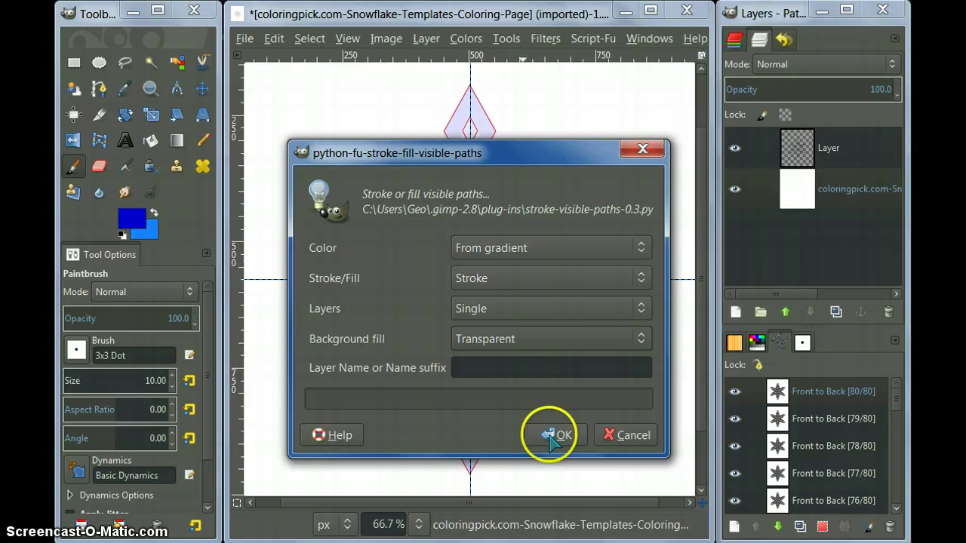
mouse_move(550, 155)
mouse_down()
mouse_move(463, 164)
mouse_move(251, 74)
mouse_move(192, 68)
mouse_move(196, 60)
mouse_up()
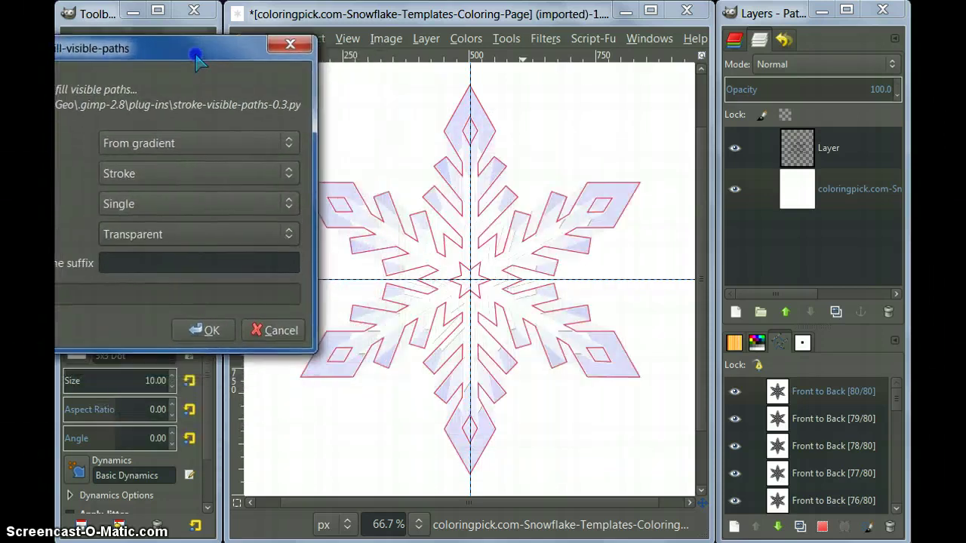
Run the script to create the blue gradient-stroked Stroked/Filled paths layer
click(203, 331)
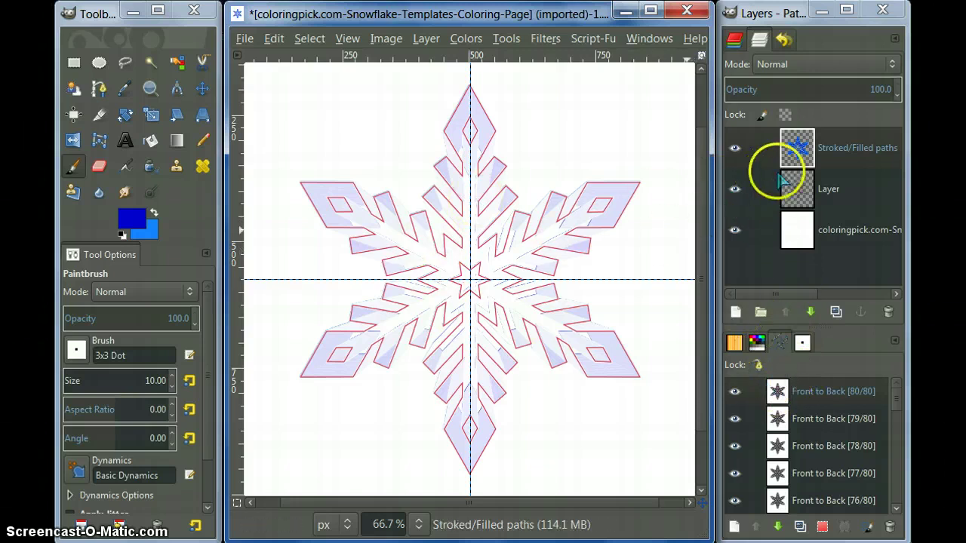
Select the Stroked/Filled paths layer and merge the visible Front to Back paths into one
click(797, 152)
mouse_move(742, 151)
mouse_down()
mouse_move(701, 395)
mouse_move(777, 392)
mouse_up()
right_click(777, 392)
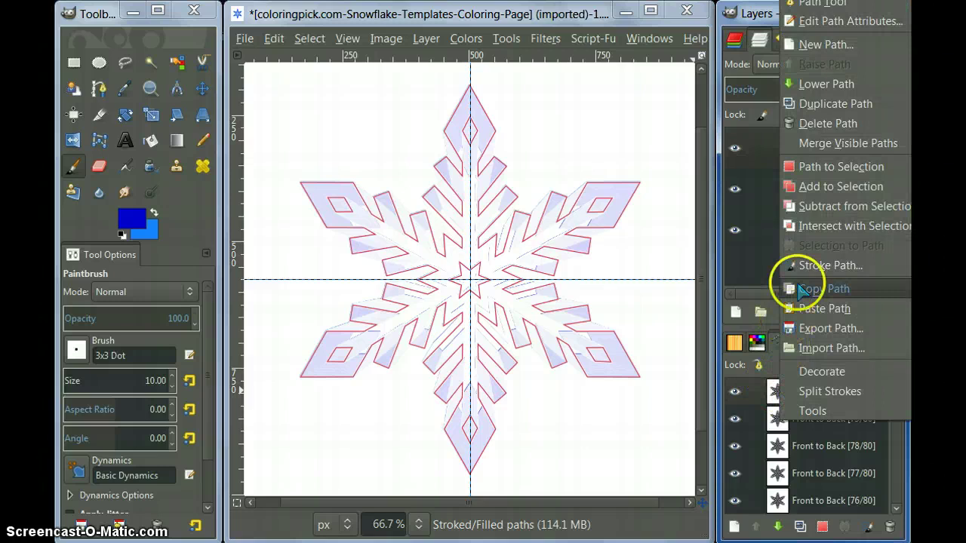
click(825, 147)
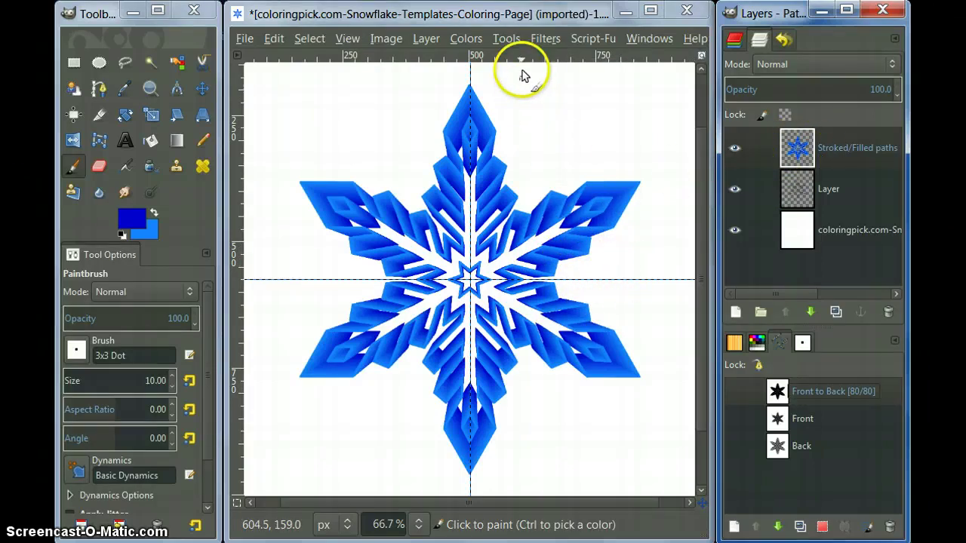
Browse the Filters and Colors menus, then turn on the Back path's visibility
click(539, 39)
mouse_move(563, 355)
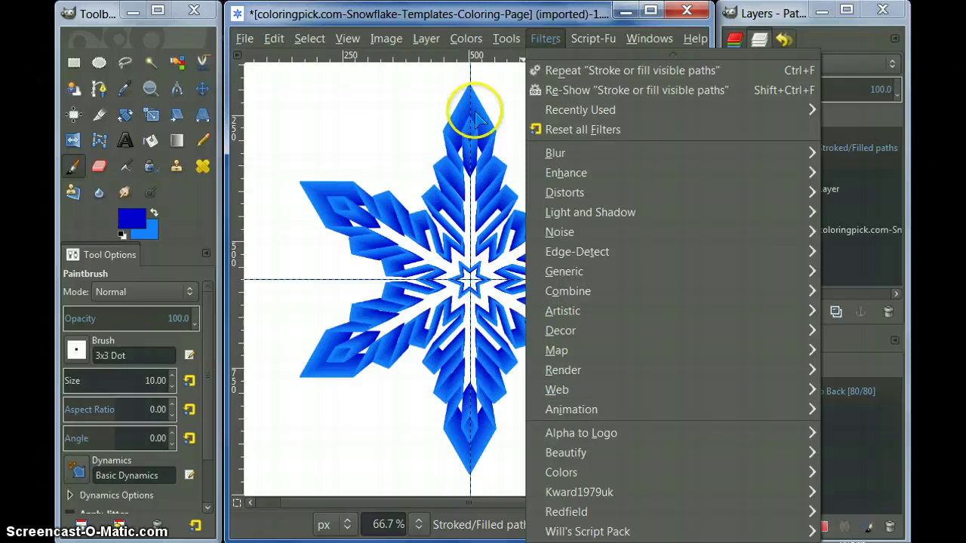
click(460, 34)
click(681, 464)
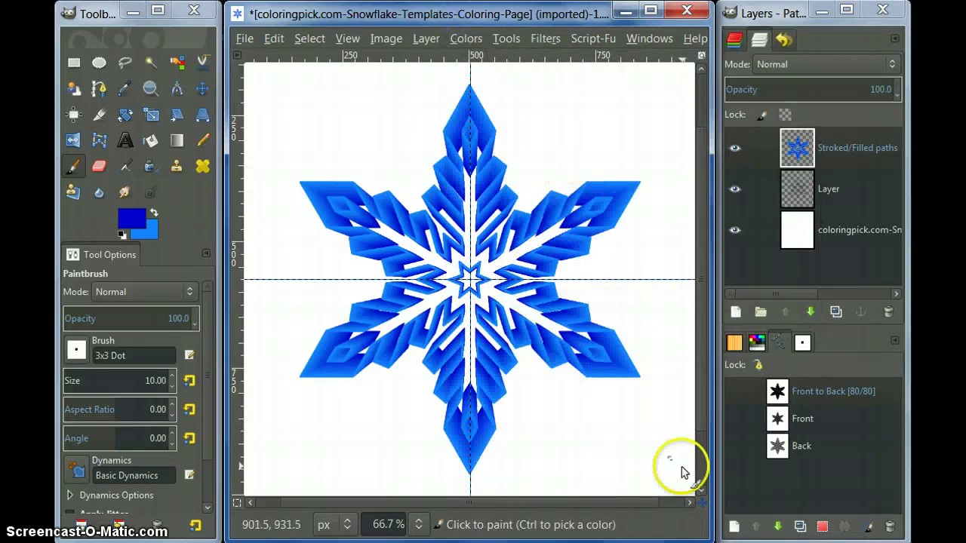
click(778, 421)
click(613, 261)
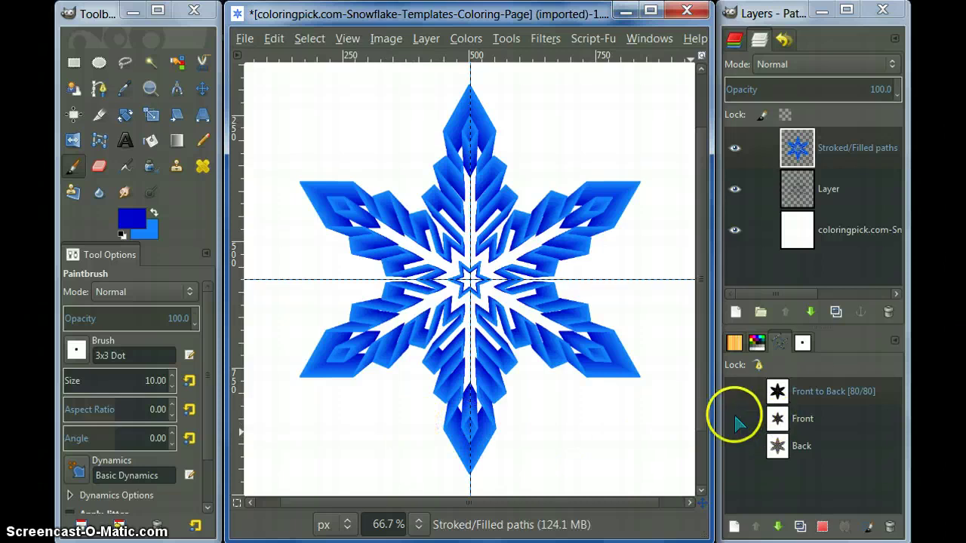
Activate the Back path and set the foreground colour to pale blue a2ceff
double_click(780, 447)
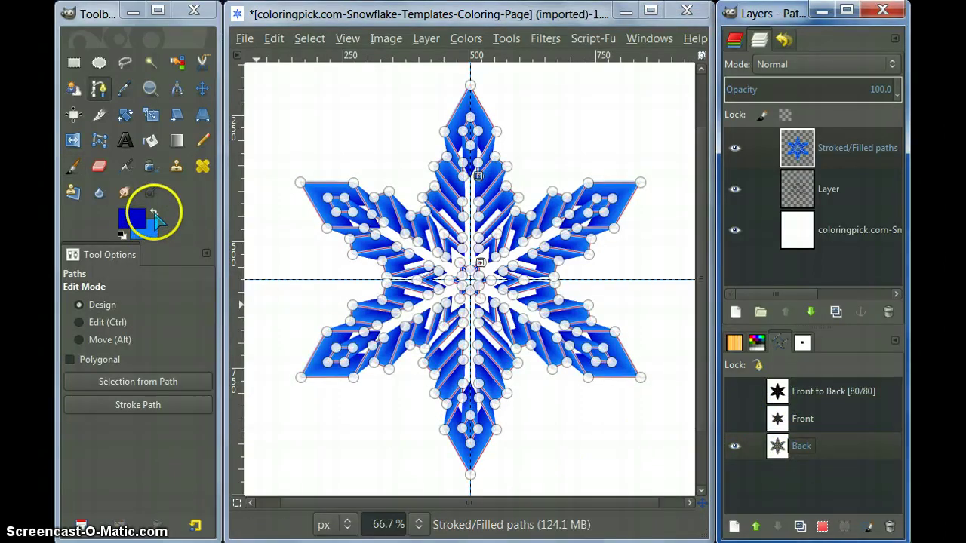
click(153, 214)
click(133, 220)
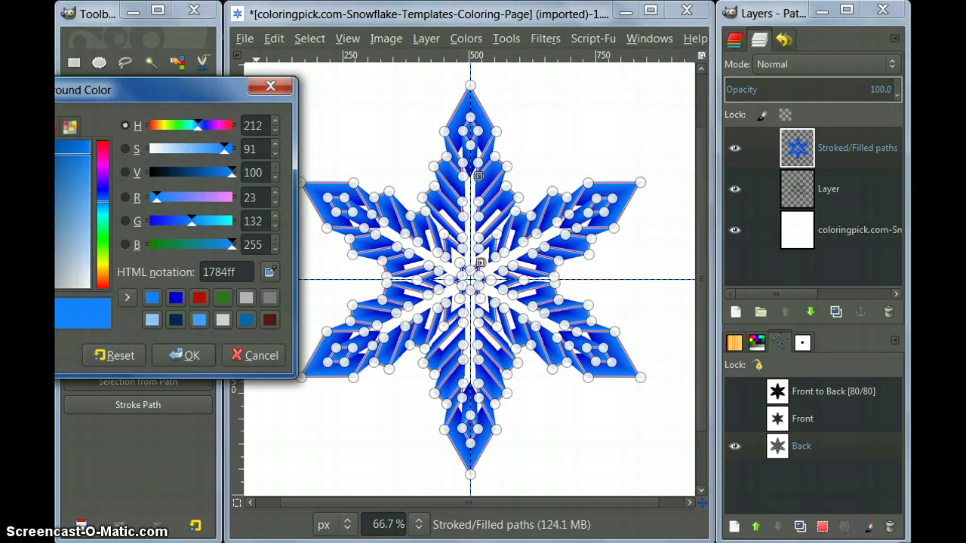
drag(96, 181, 97, 227)
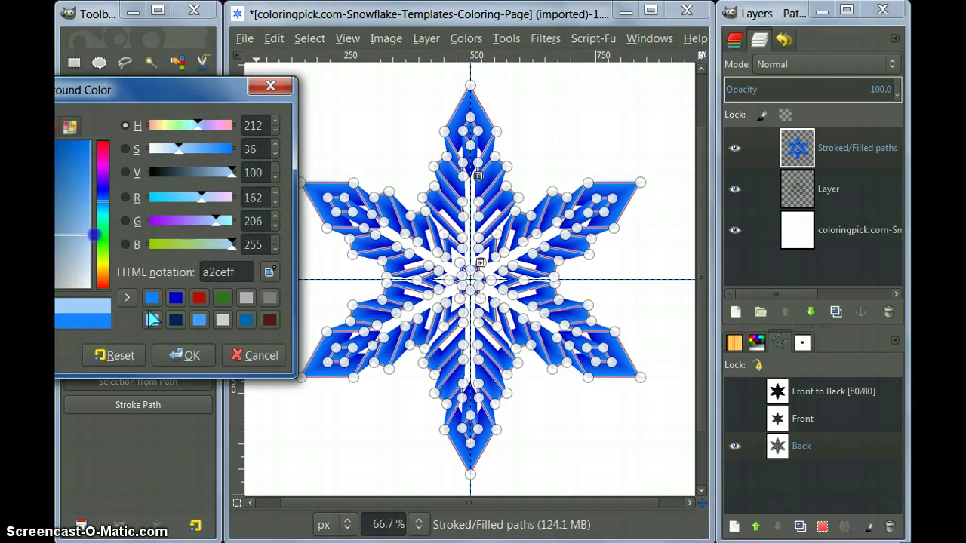
click(192, 362)
Add a transparent new Layer #1 and stroke the Back path onto it
right_click(810, 158)
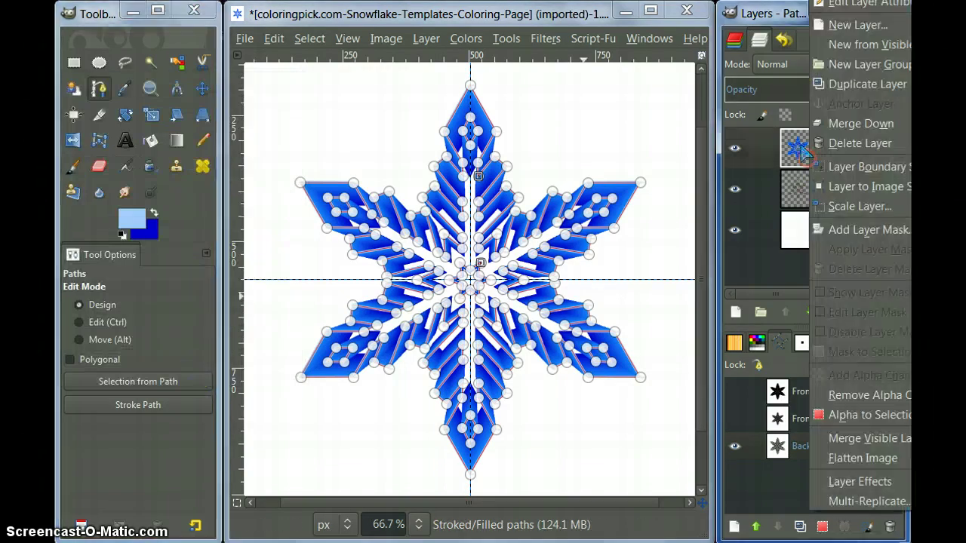
click(851, 27)
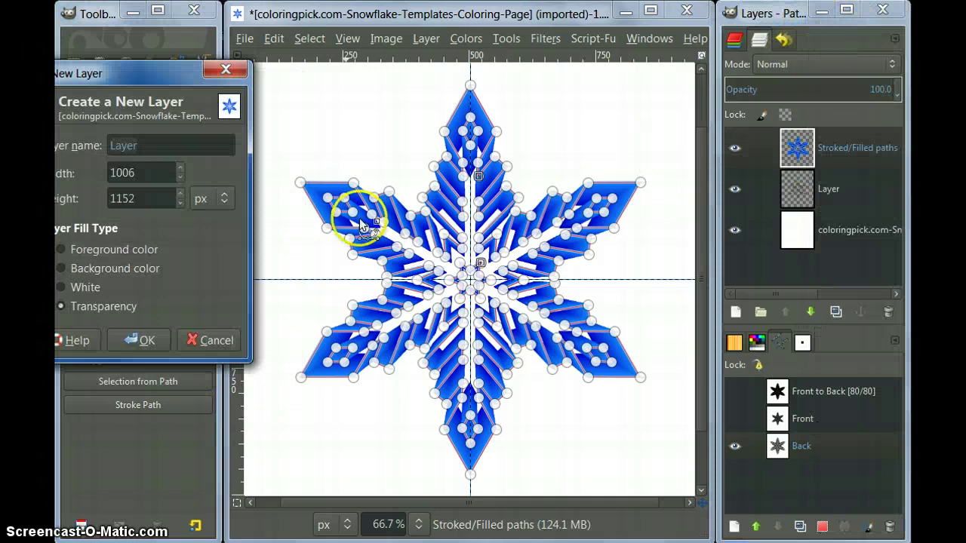
click(137, 339)
drag(841, 474, 776, 453)
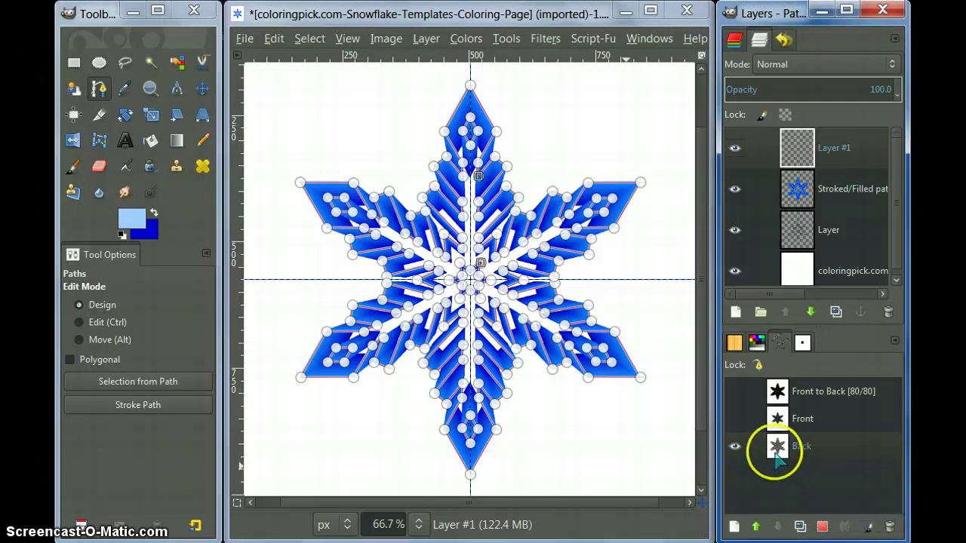
click(110, 404)
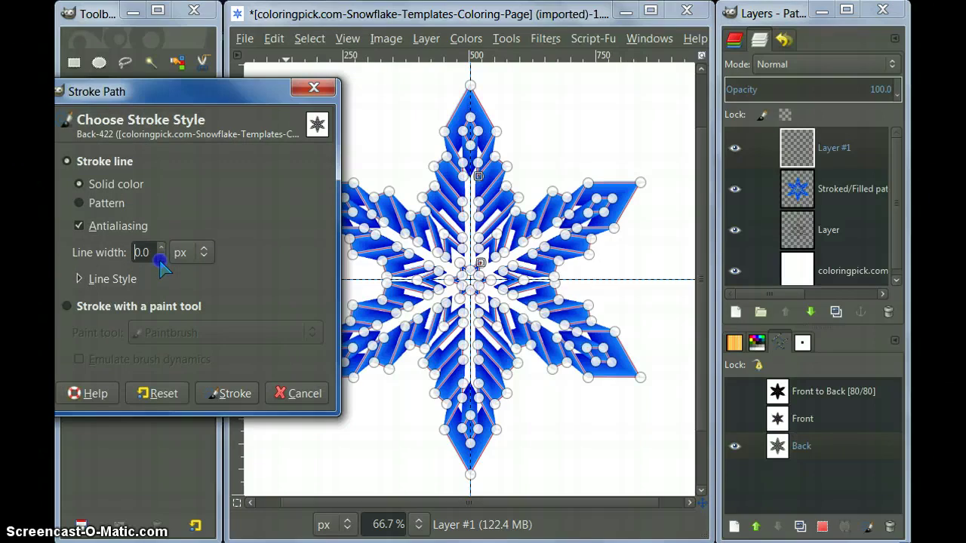
click(226, 382)
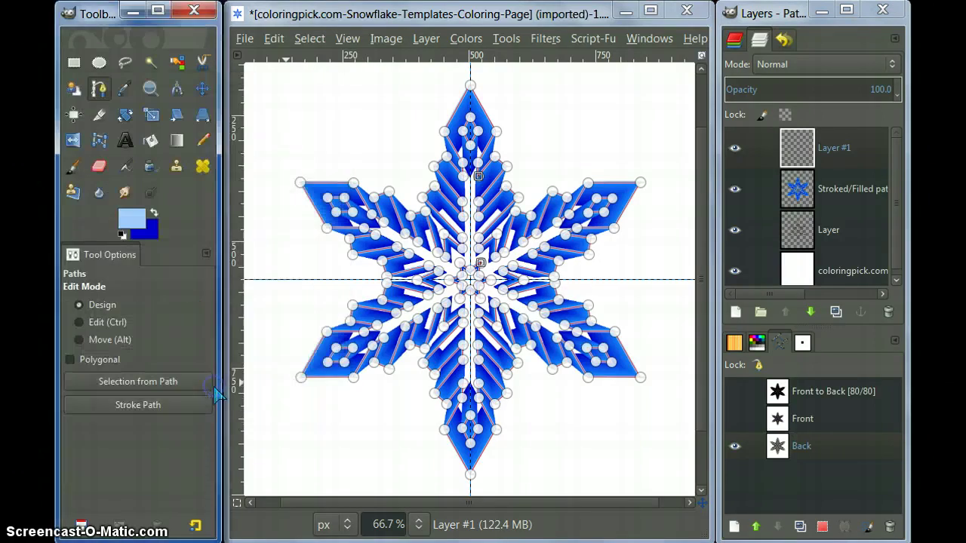
Hide the Back path outline, compare the stroke by toggling Layer #1, and make Layer #1 active
click(202, 141)
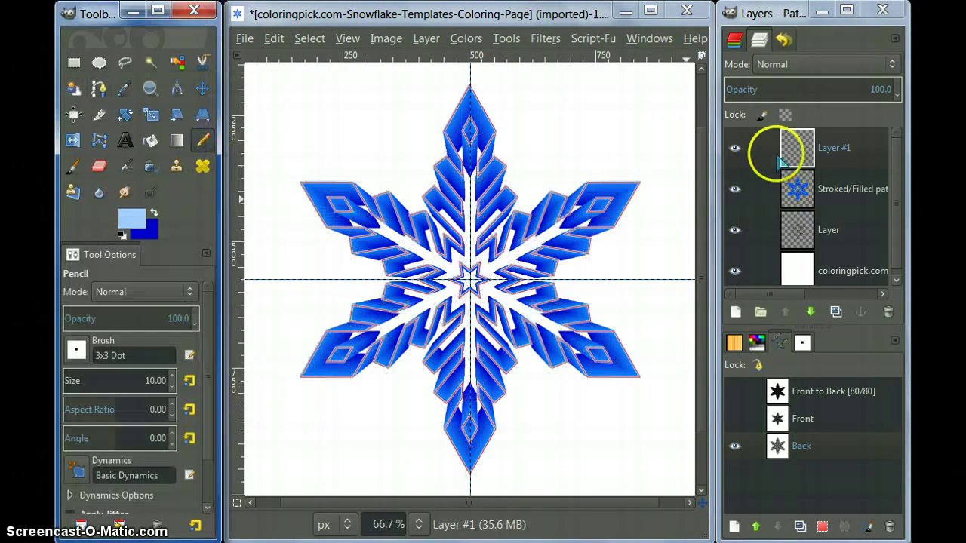
click(736, 149)
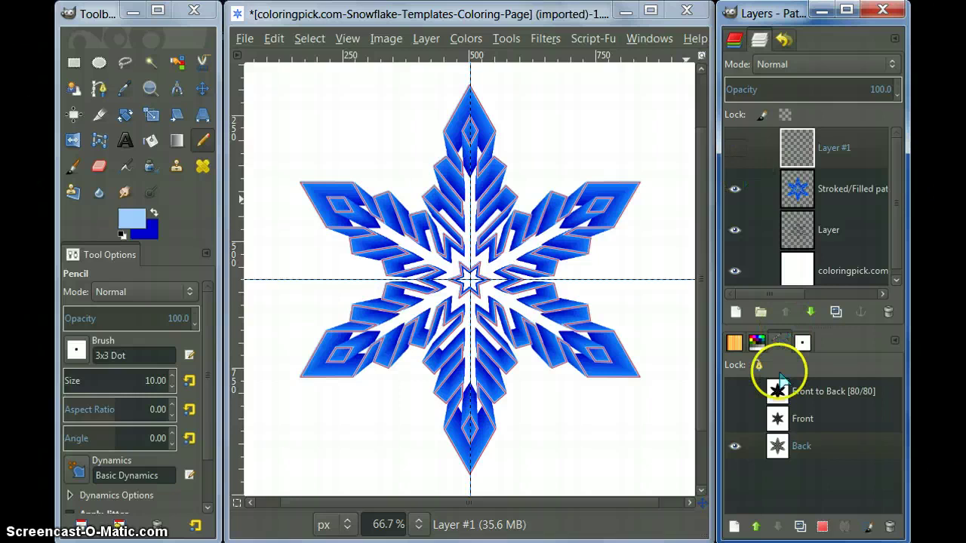
click(734, 446)
click(735, 149)
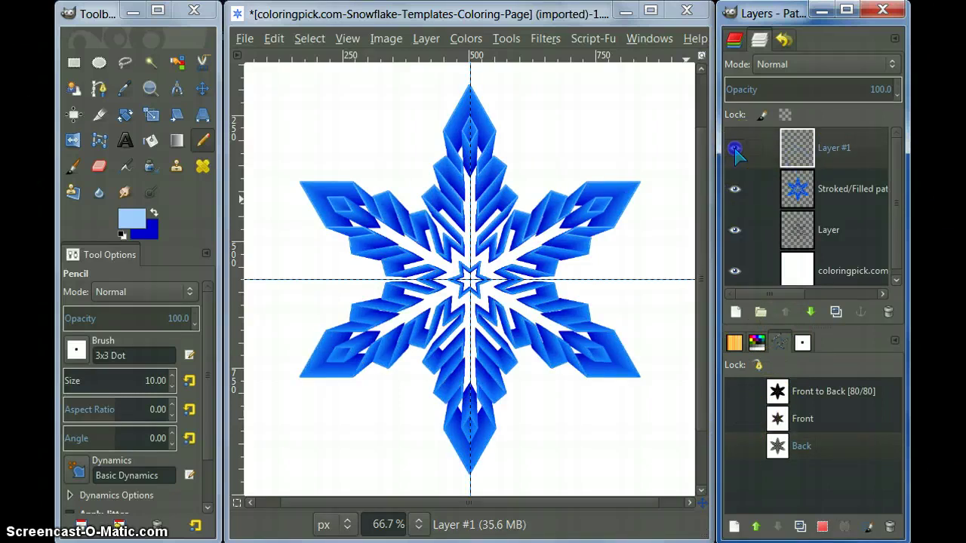
click(735, 148)
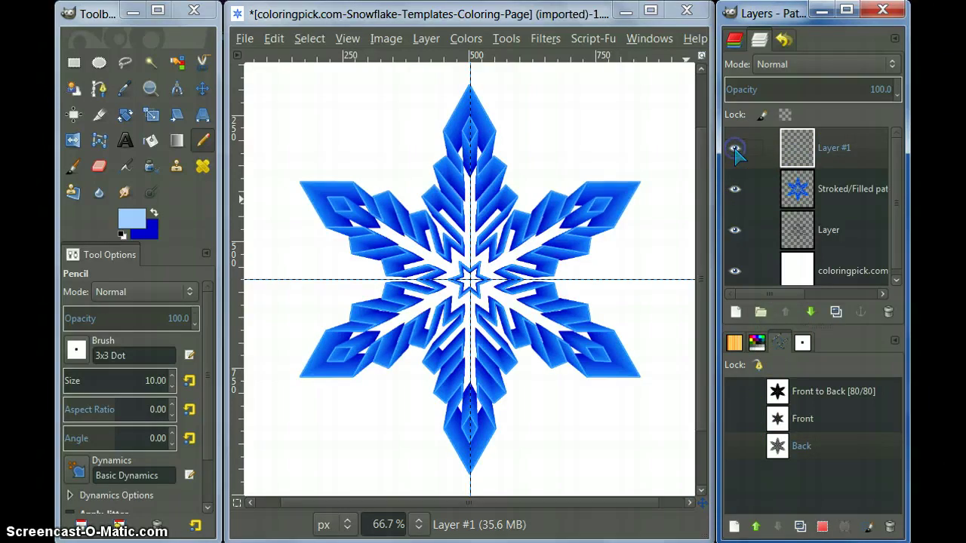
click(792, 154)
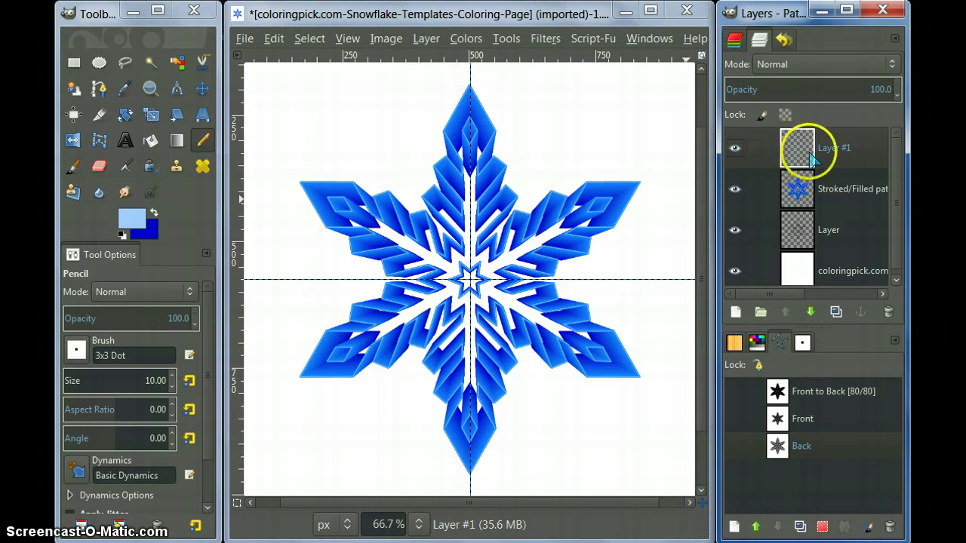